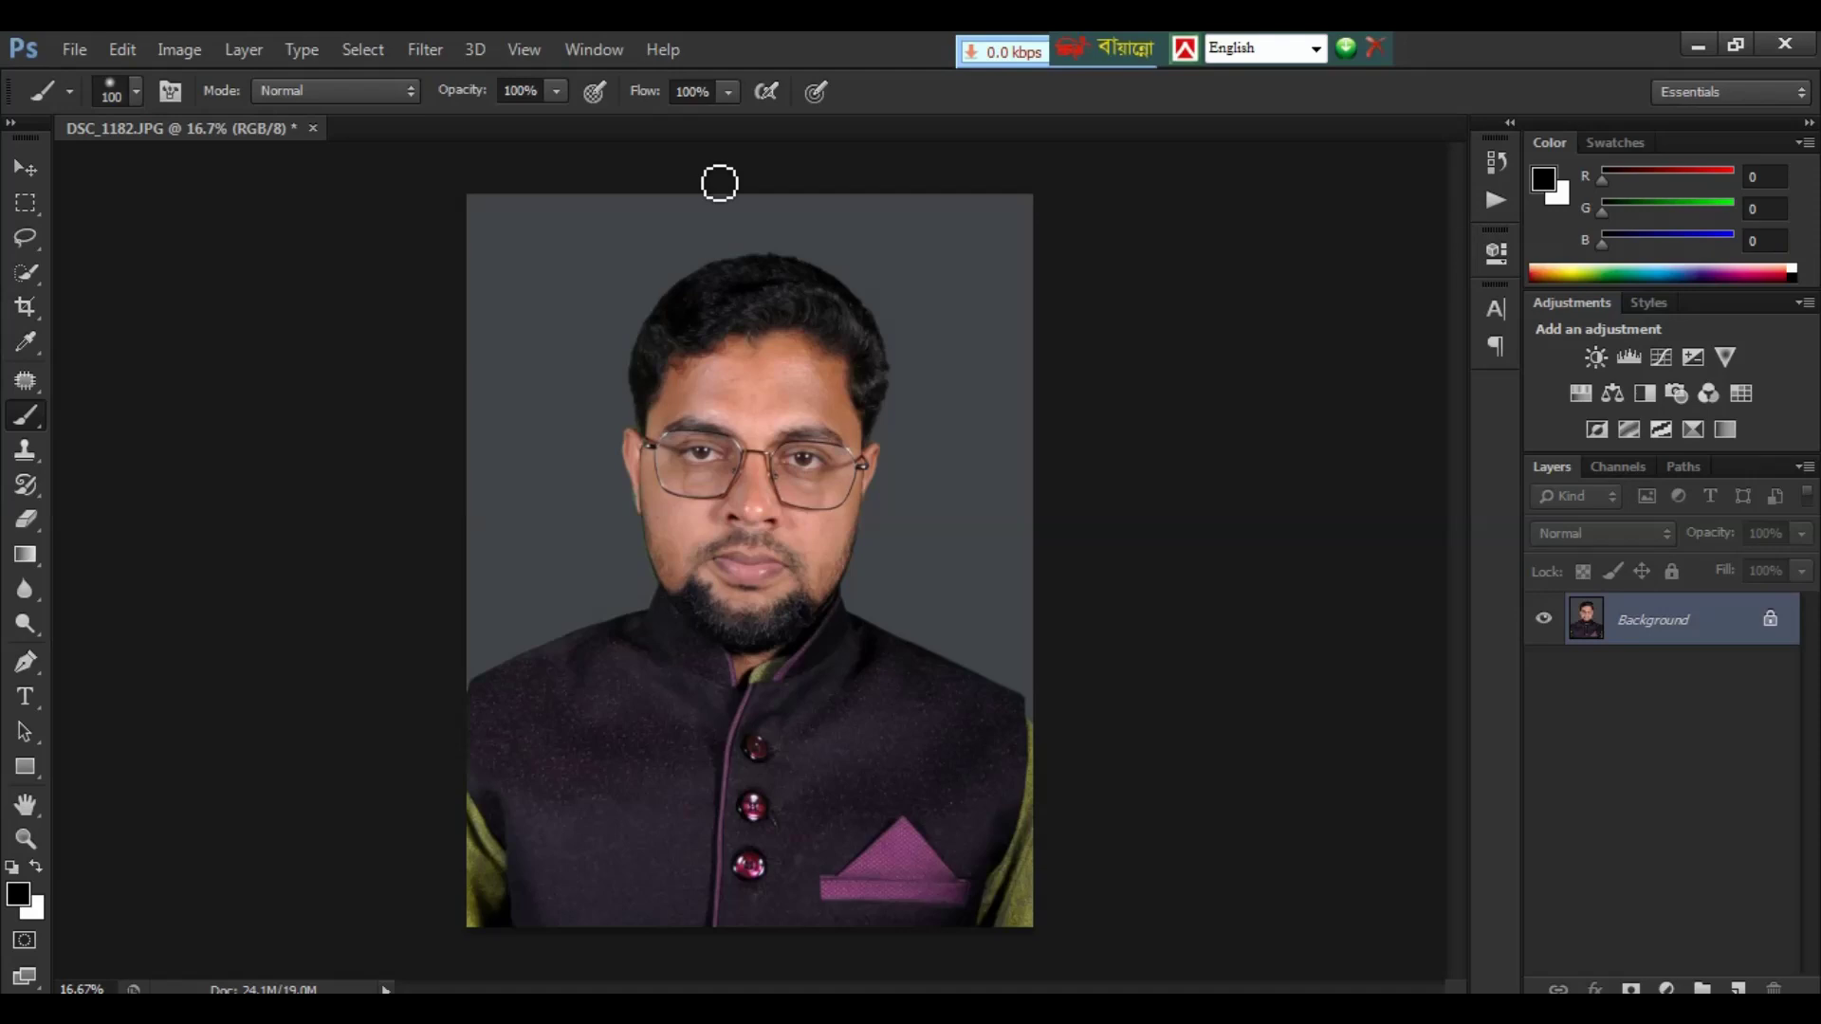
Switch from the Brush tool to the Move tool with V
key("v")
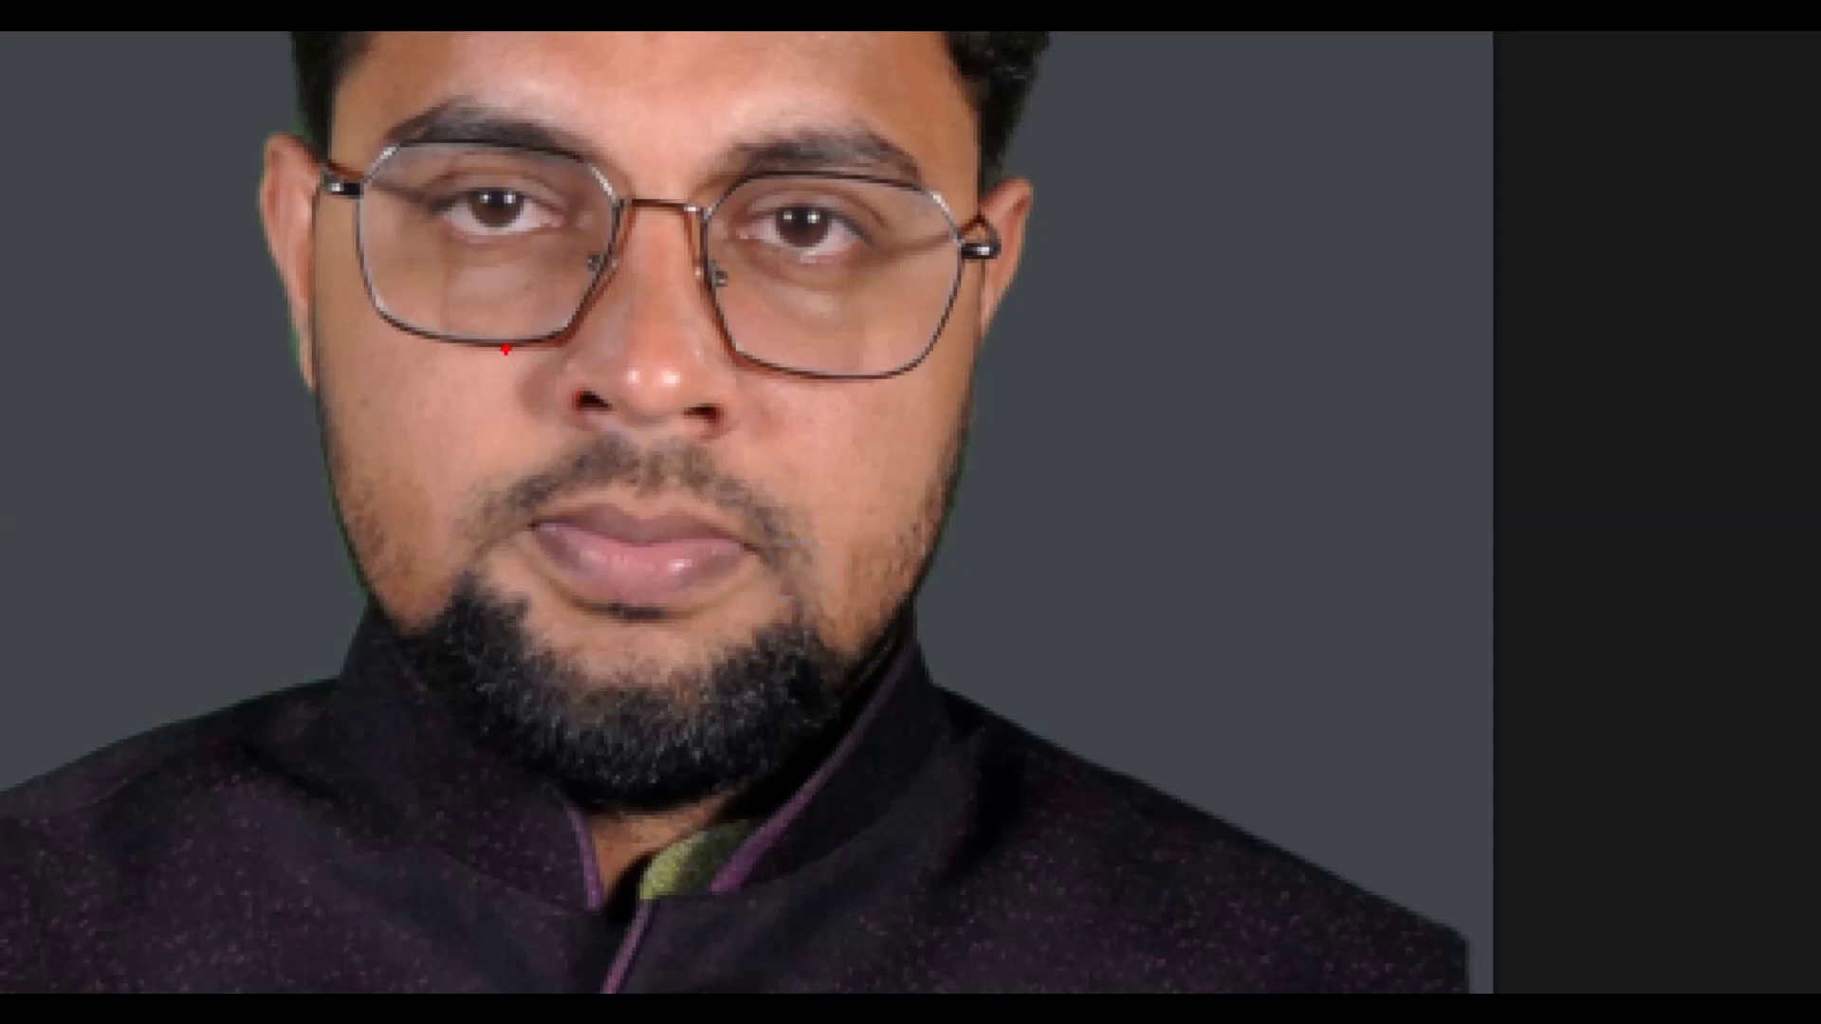
mouse_move(483, 332)
left_mouse_down()
mouse_move(527, 417)
mouse_move(618, 457)
left_mouse_up()
mouse_move(716, 370)
left_mouse_down()
mouse_move(773, 506)
mouse_move(832, 485)
left_mouse_up()
left_click_drag(402, 230, 482, 334)
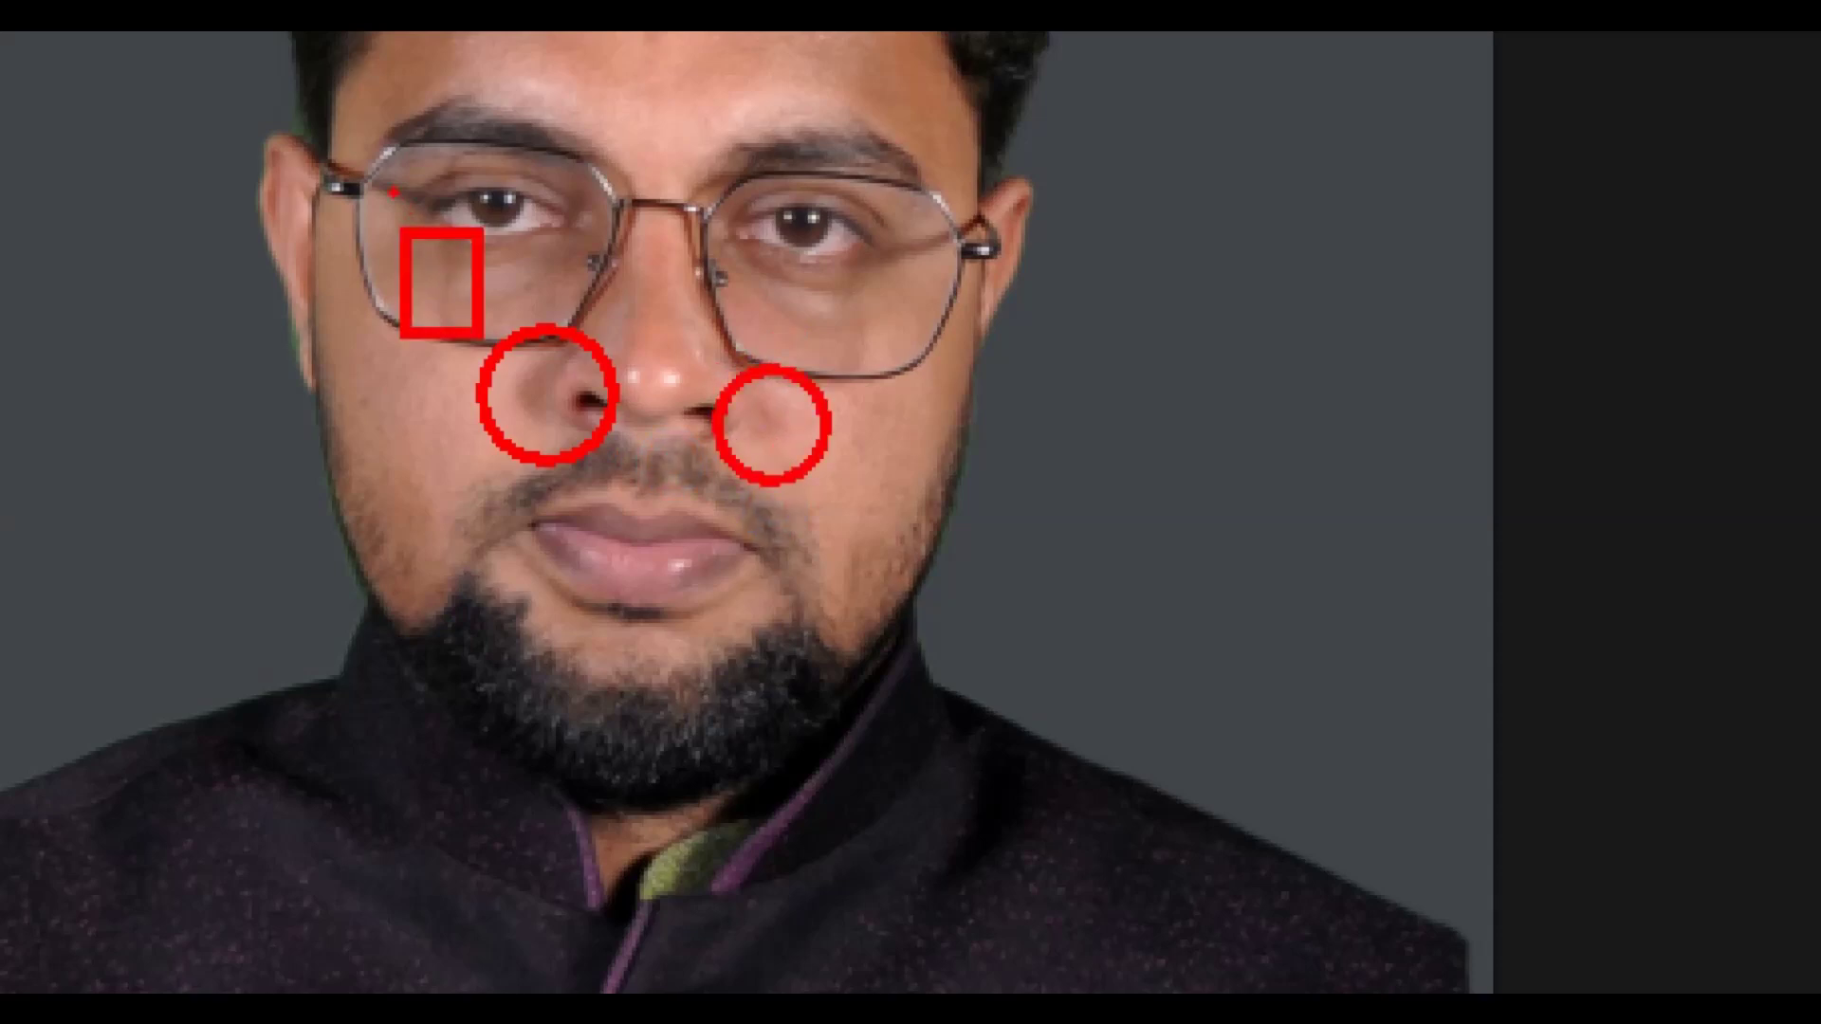
left_click_drag(393, 192, 334, 361)
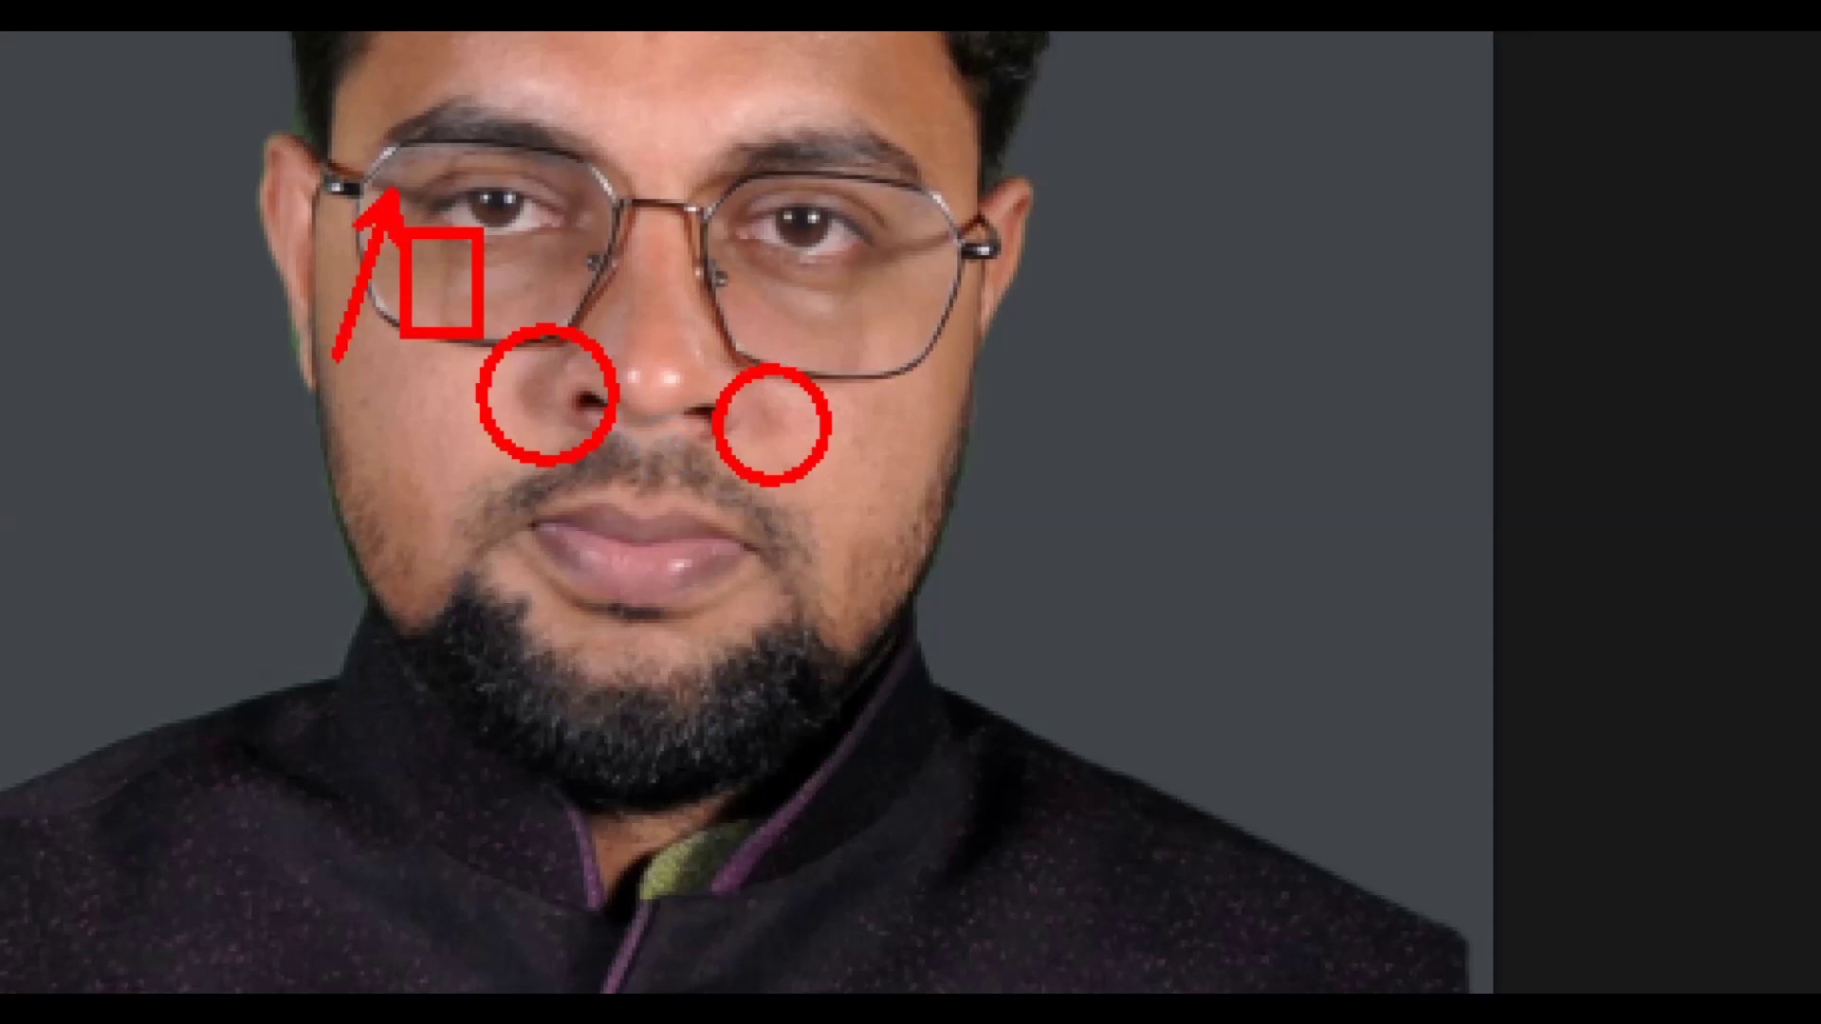
key("Escape")
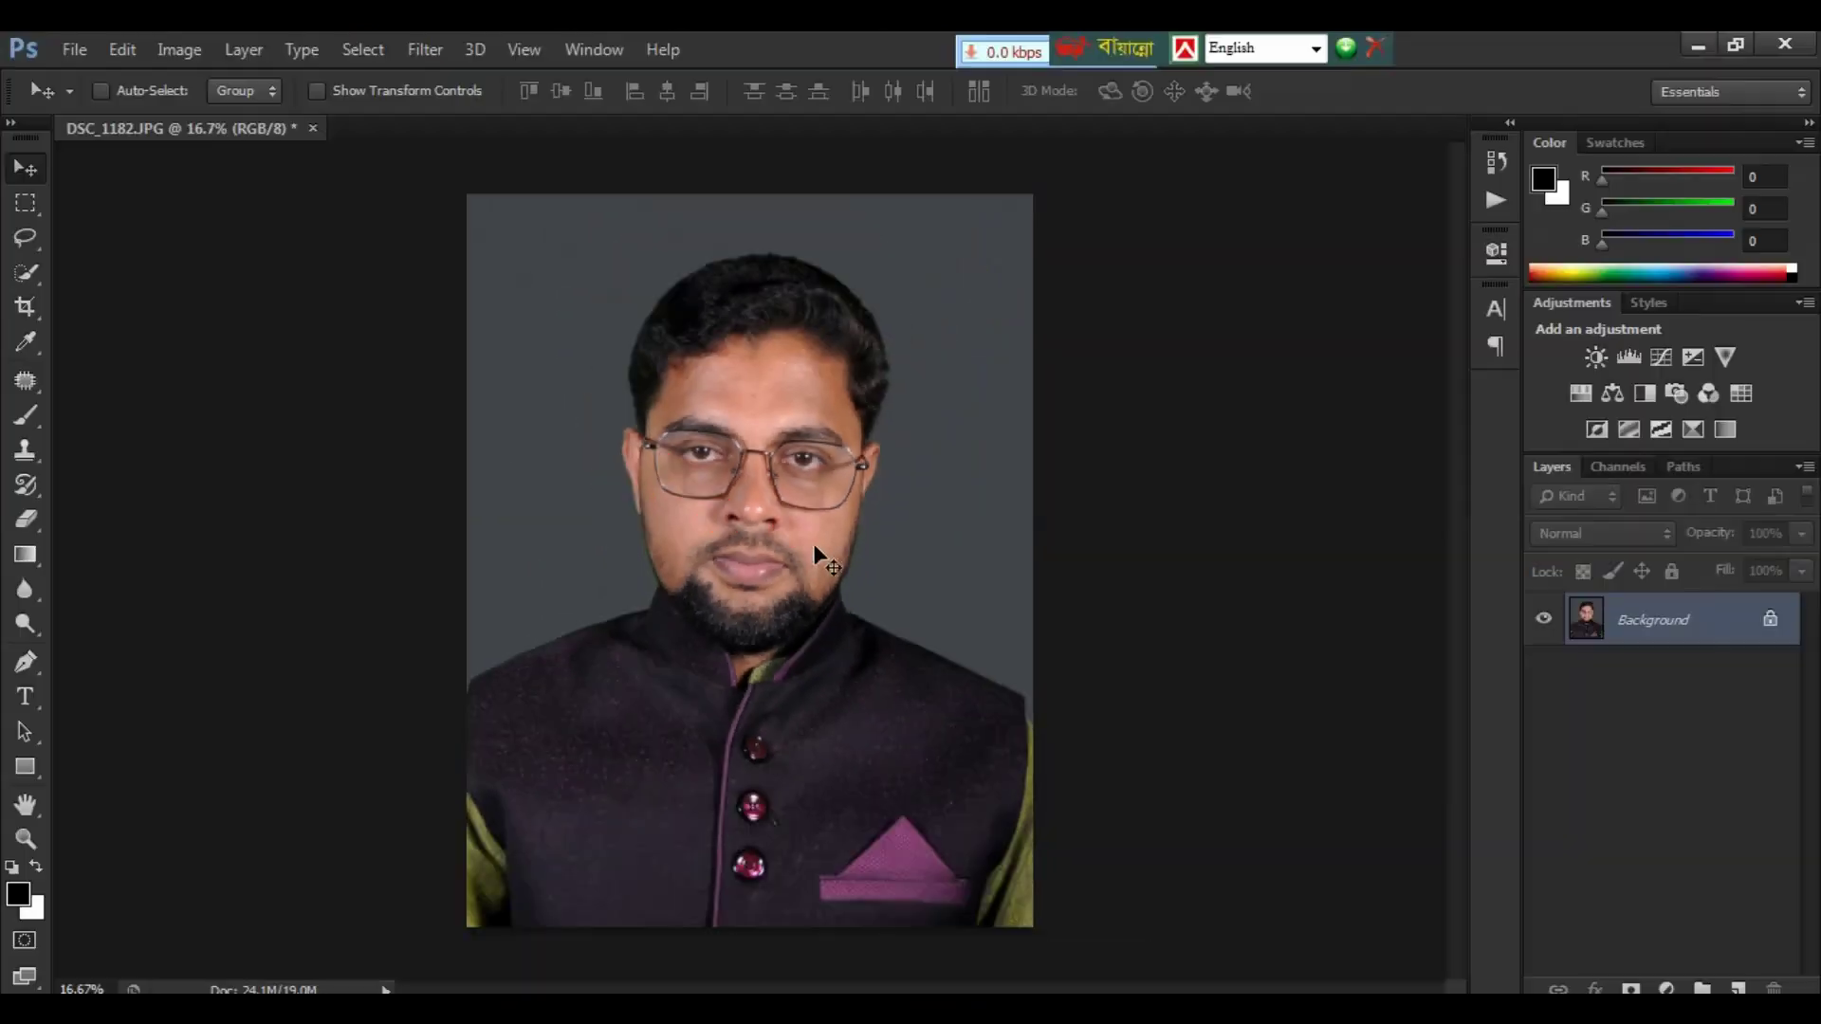
key("ctrl+1")
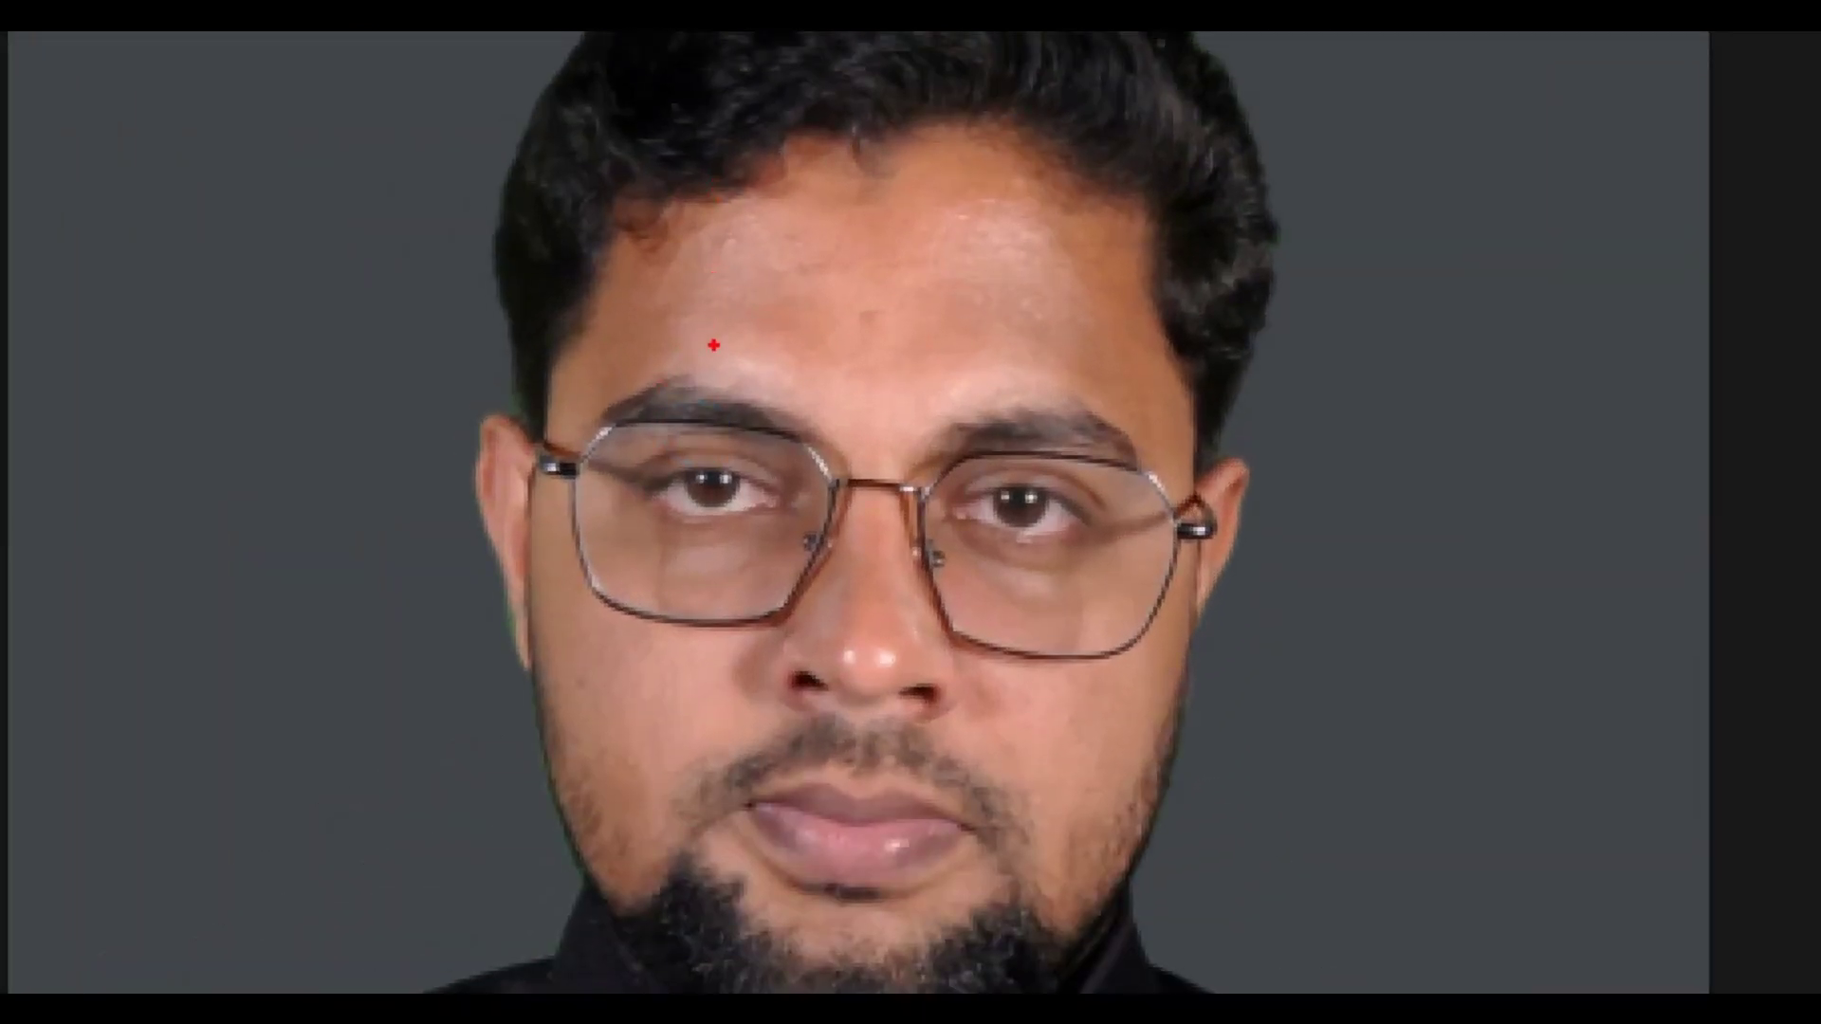
left_click_drag(713, 340, 775, 407)
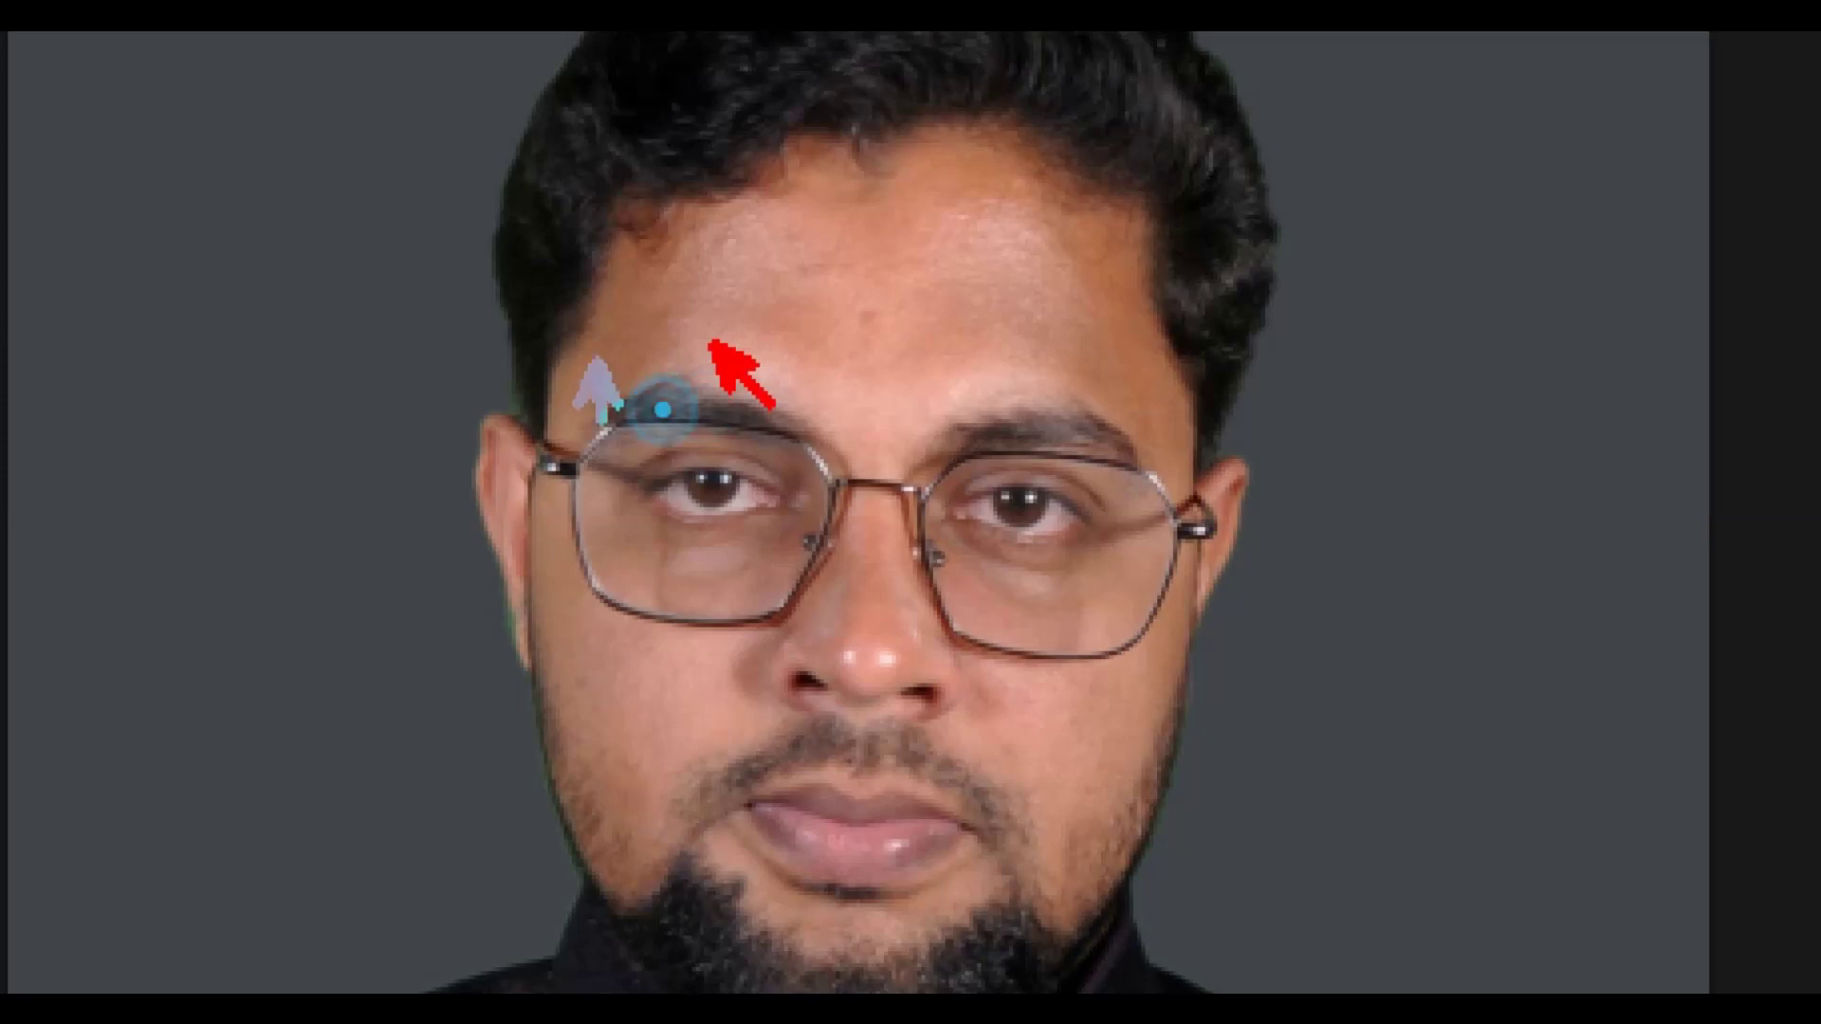
left_click_drag(597, 356, 577, 512)
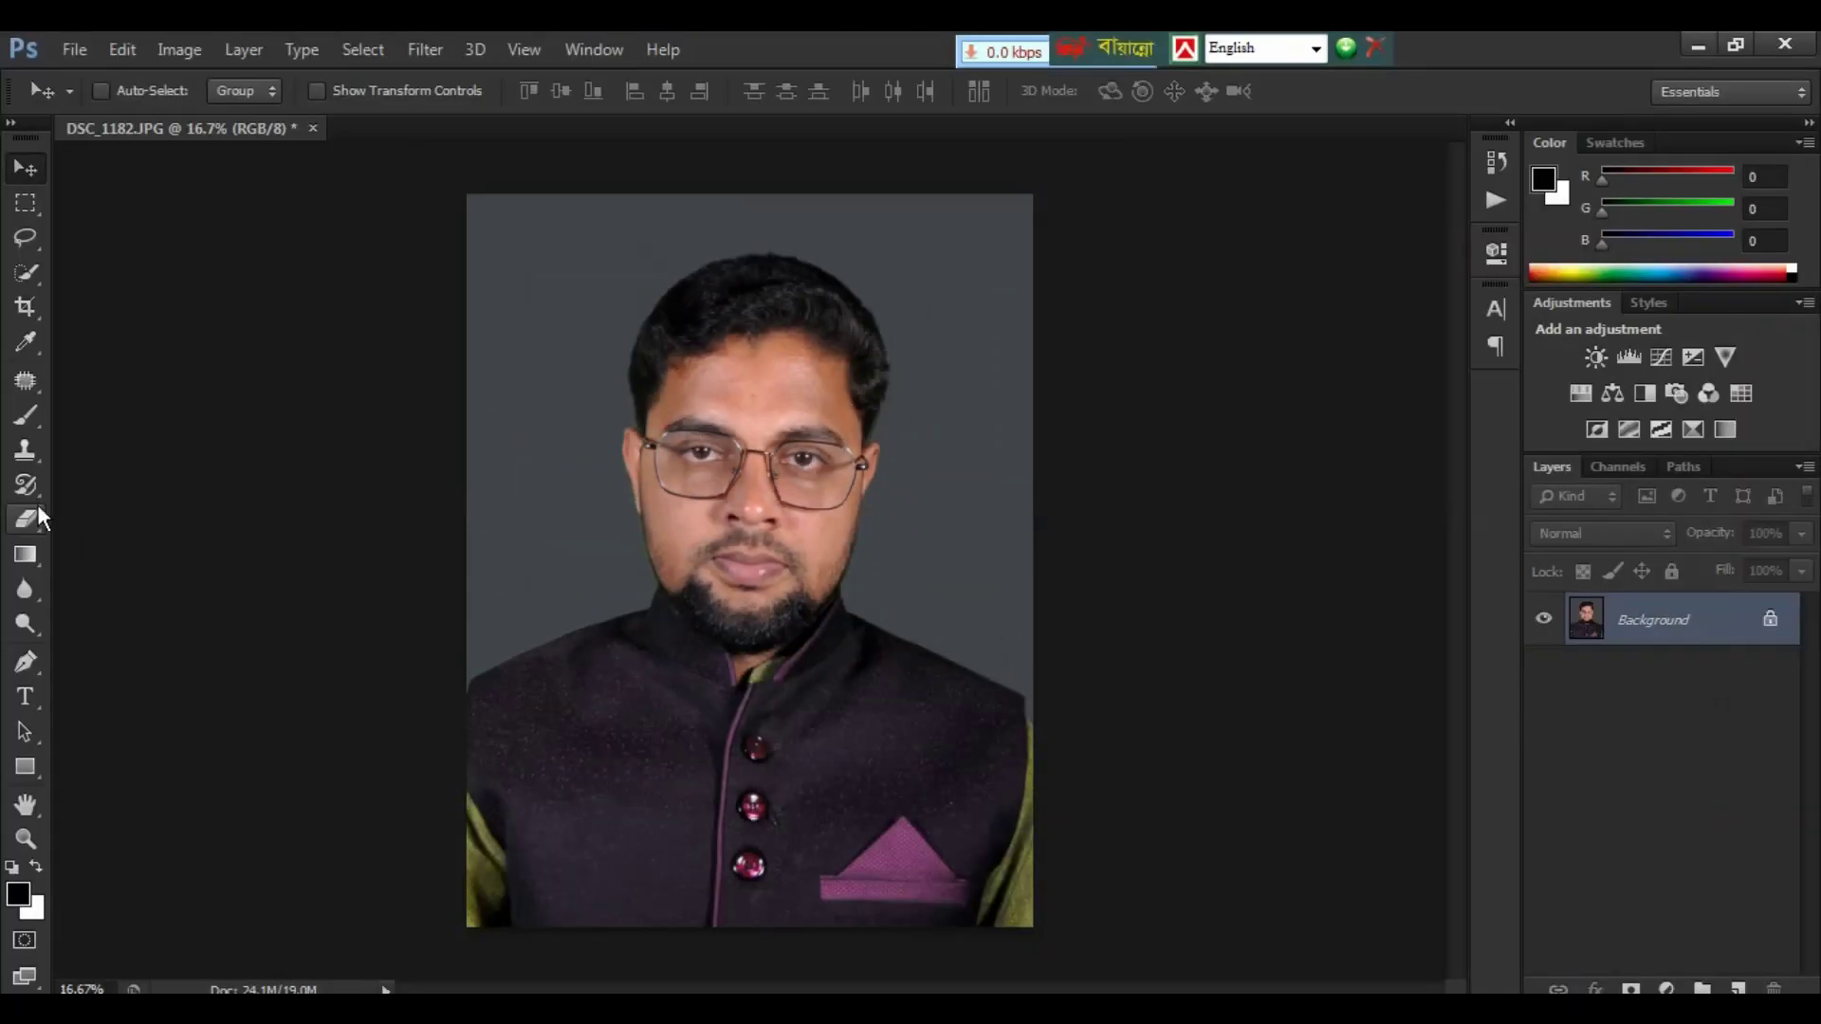
Select the Brush tool, zoom to 25%, and test a black dab on the forehead, then undo it
left_click(27, 449)
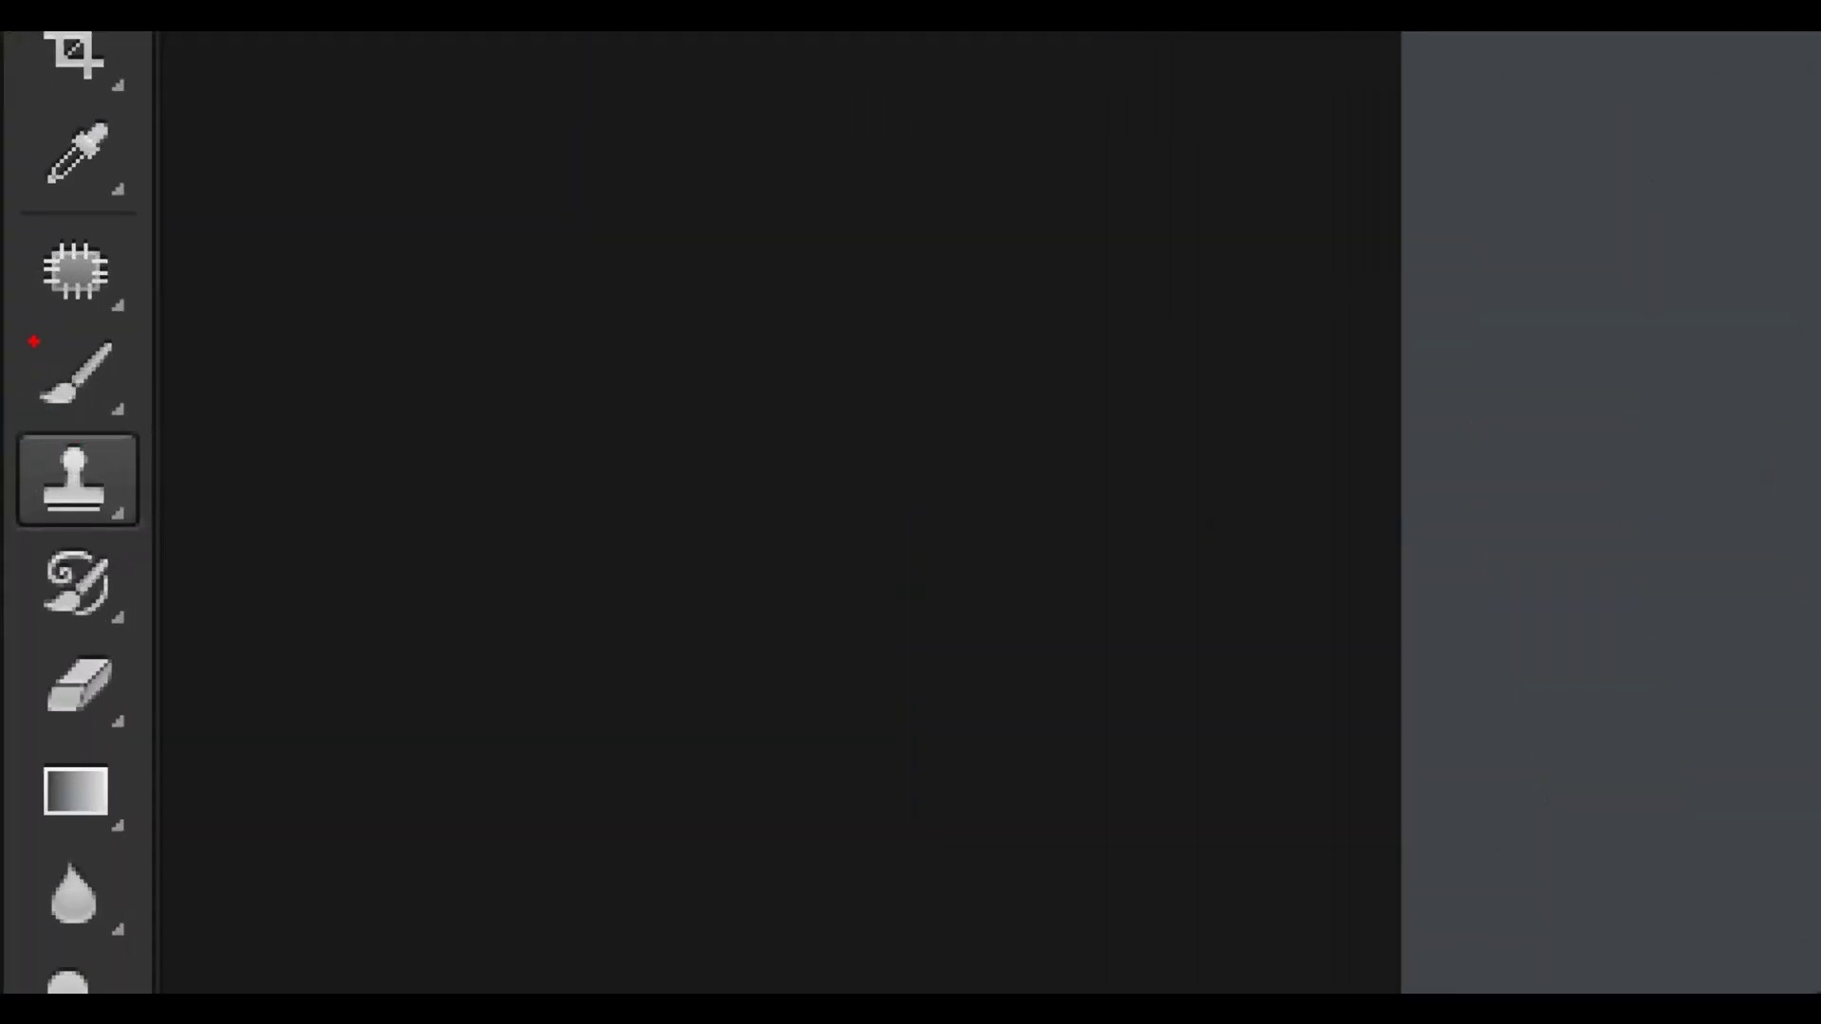
left_click(38, 388)
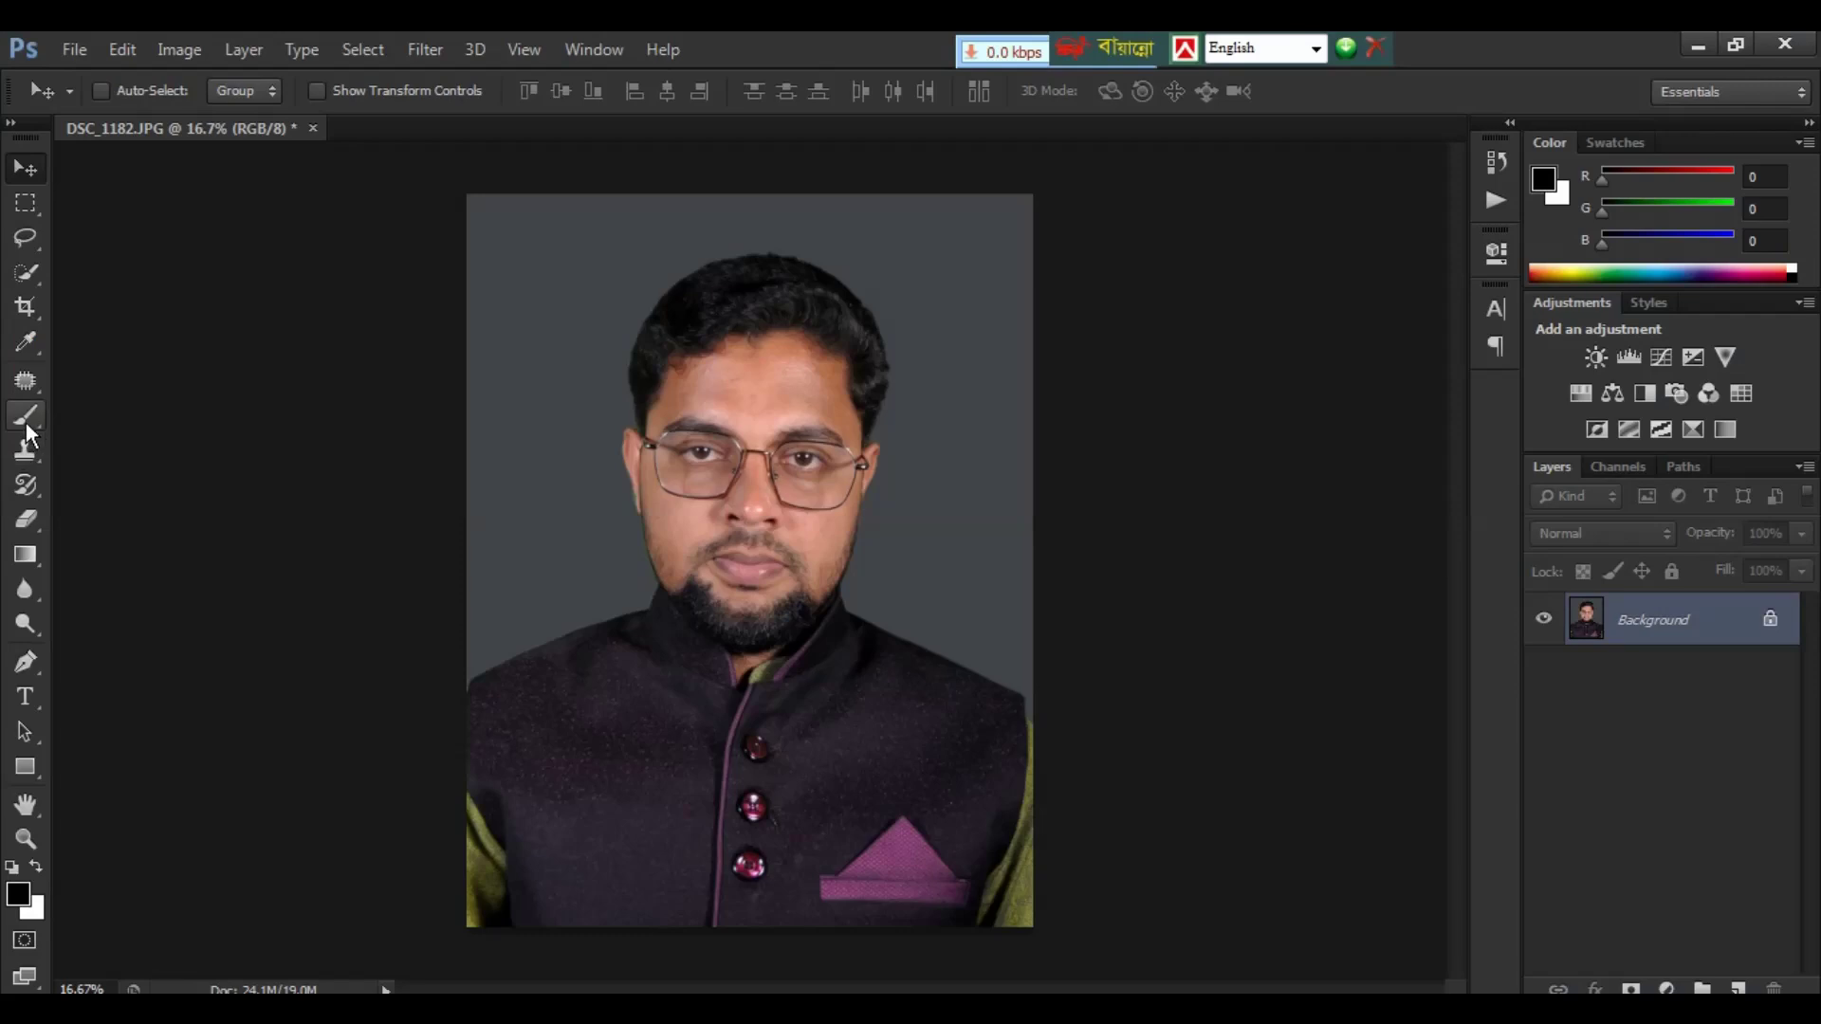
key("ctrl+plus")
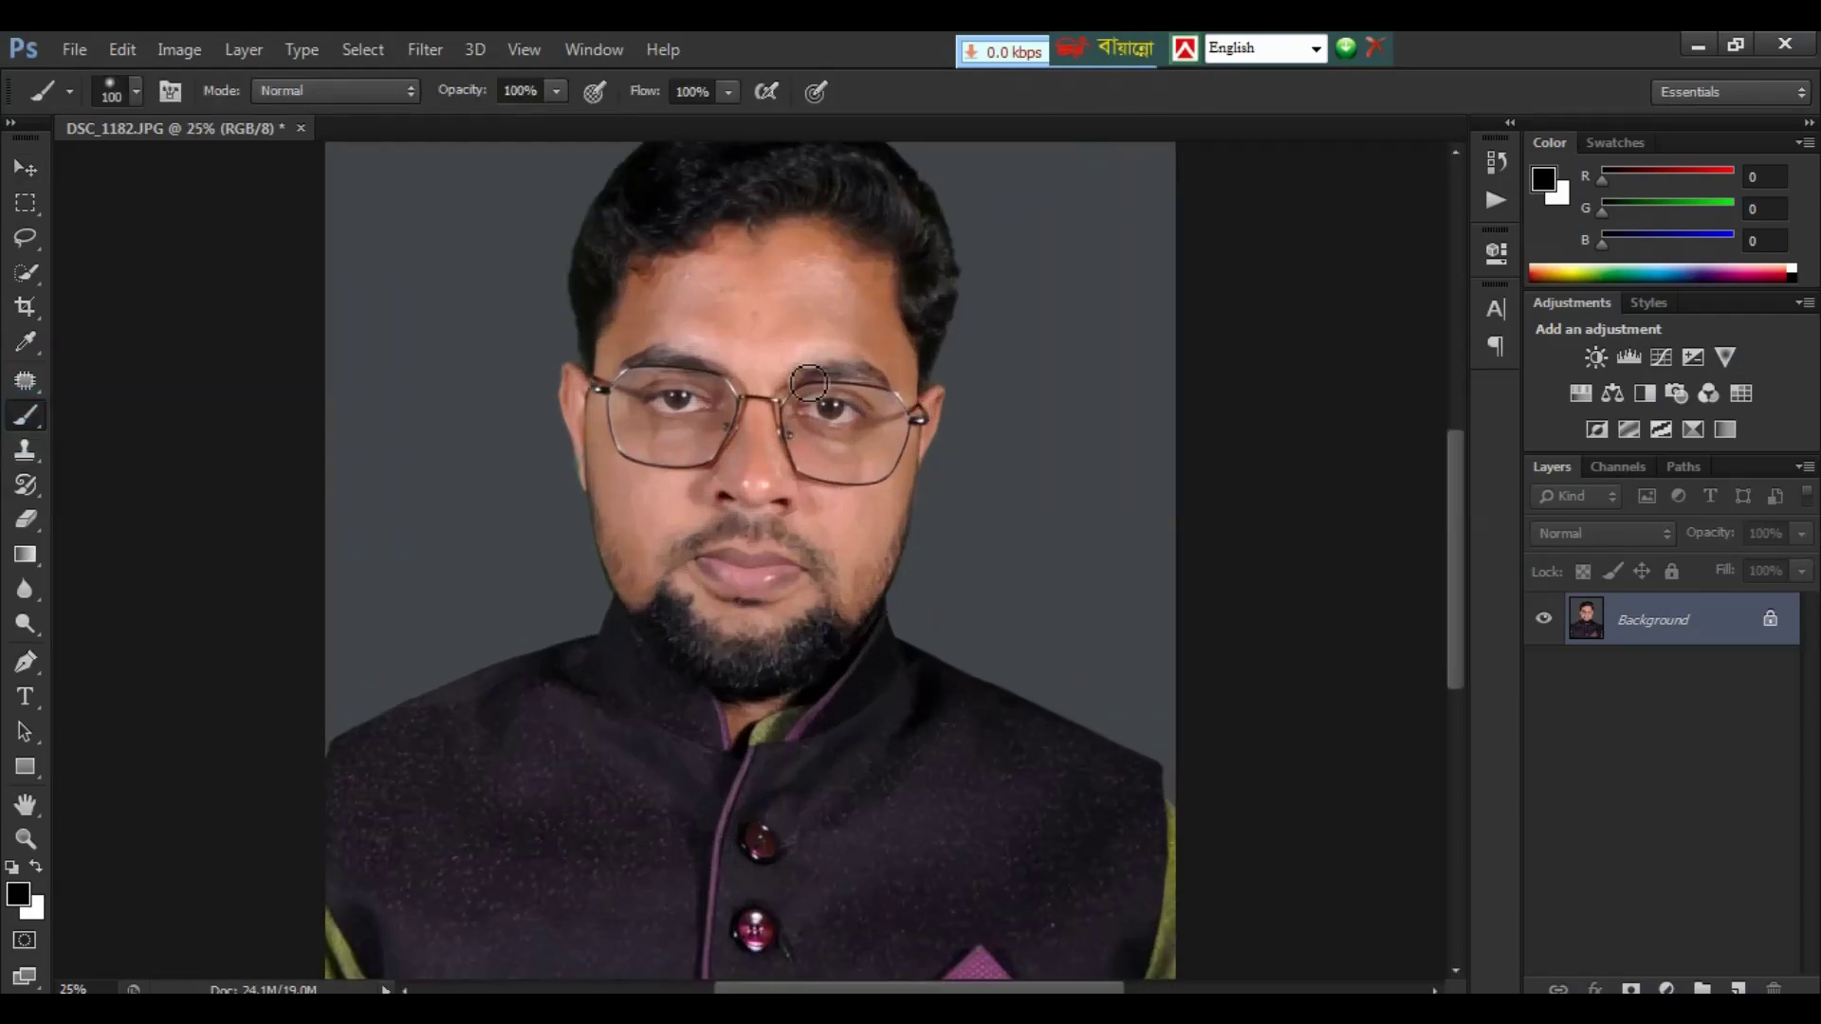
left_click(756, 325)
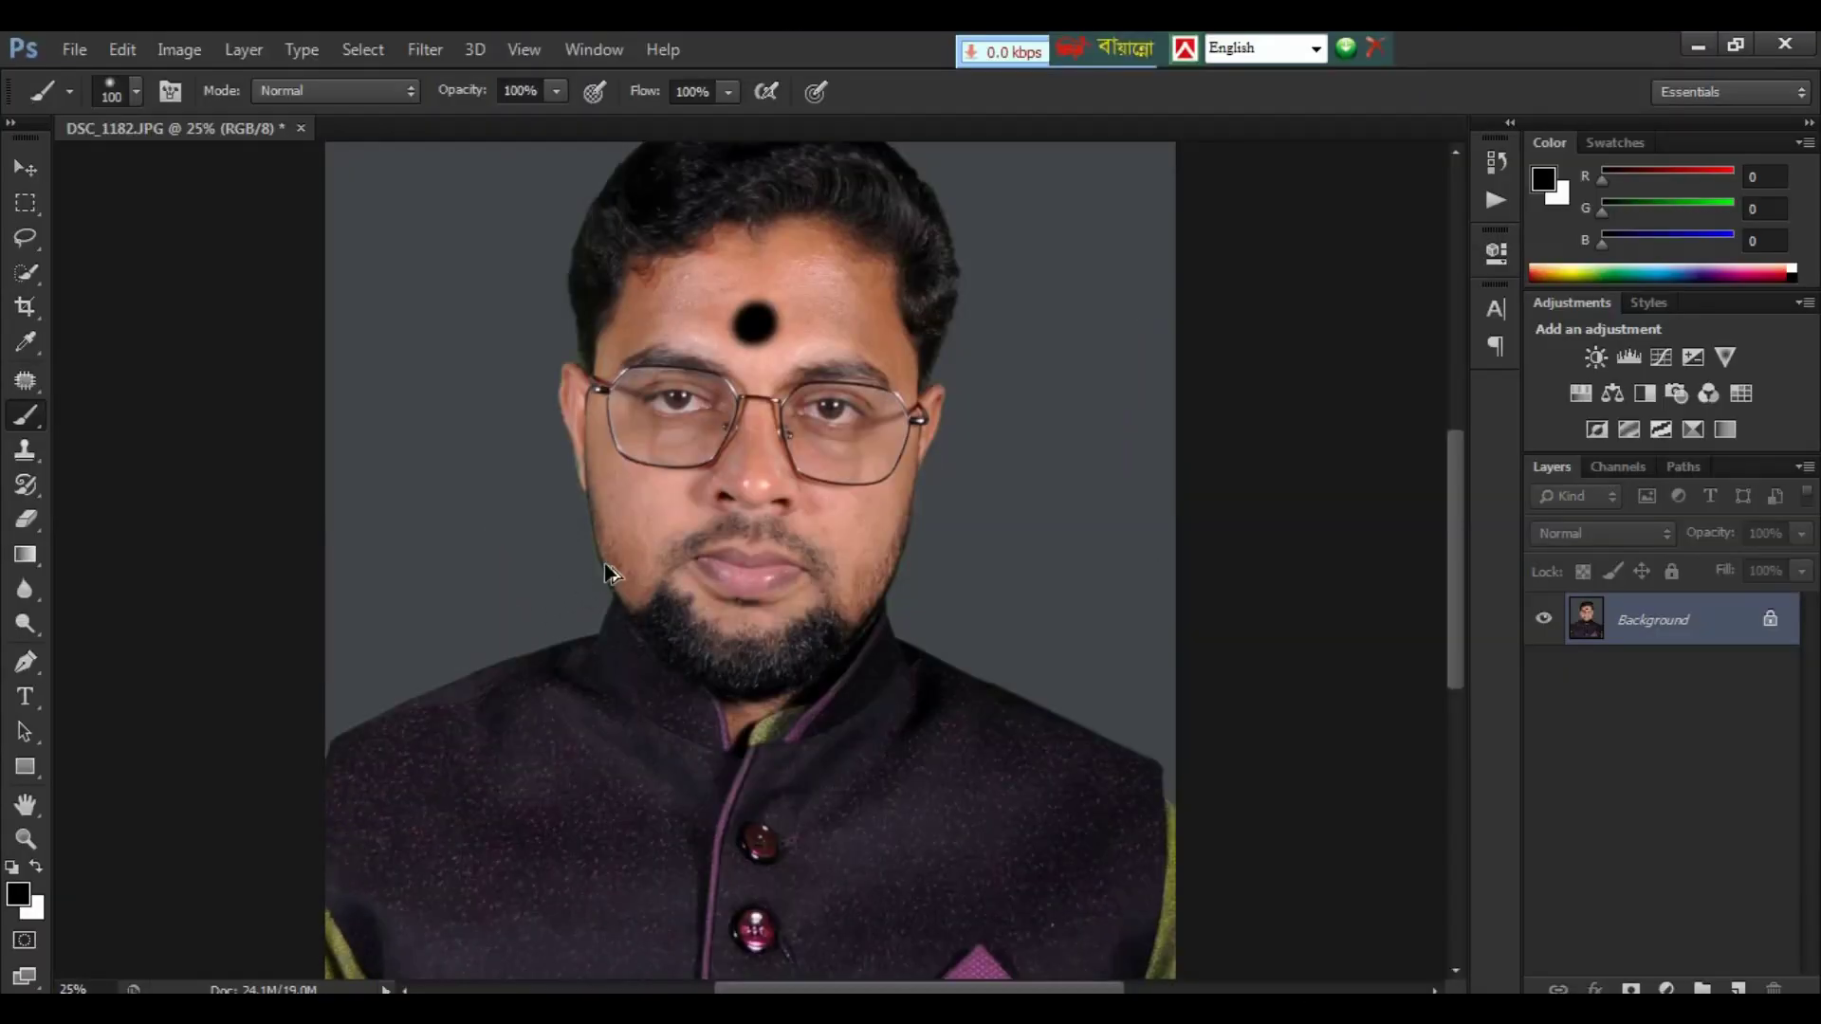
key("ctrl+z")
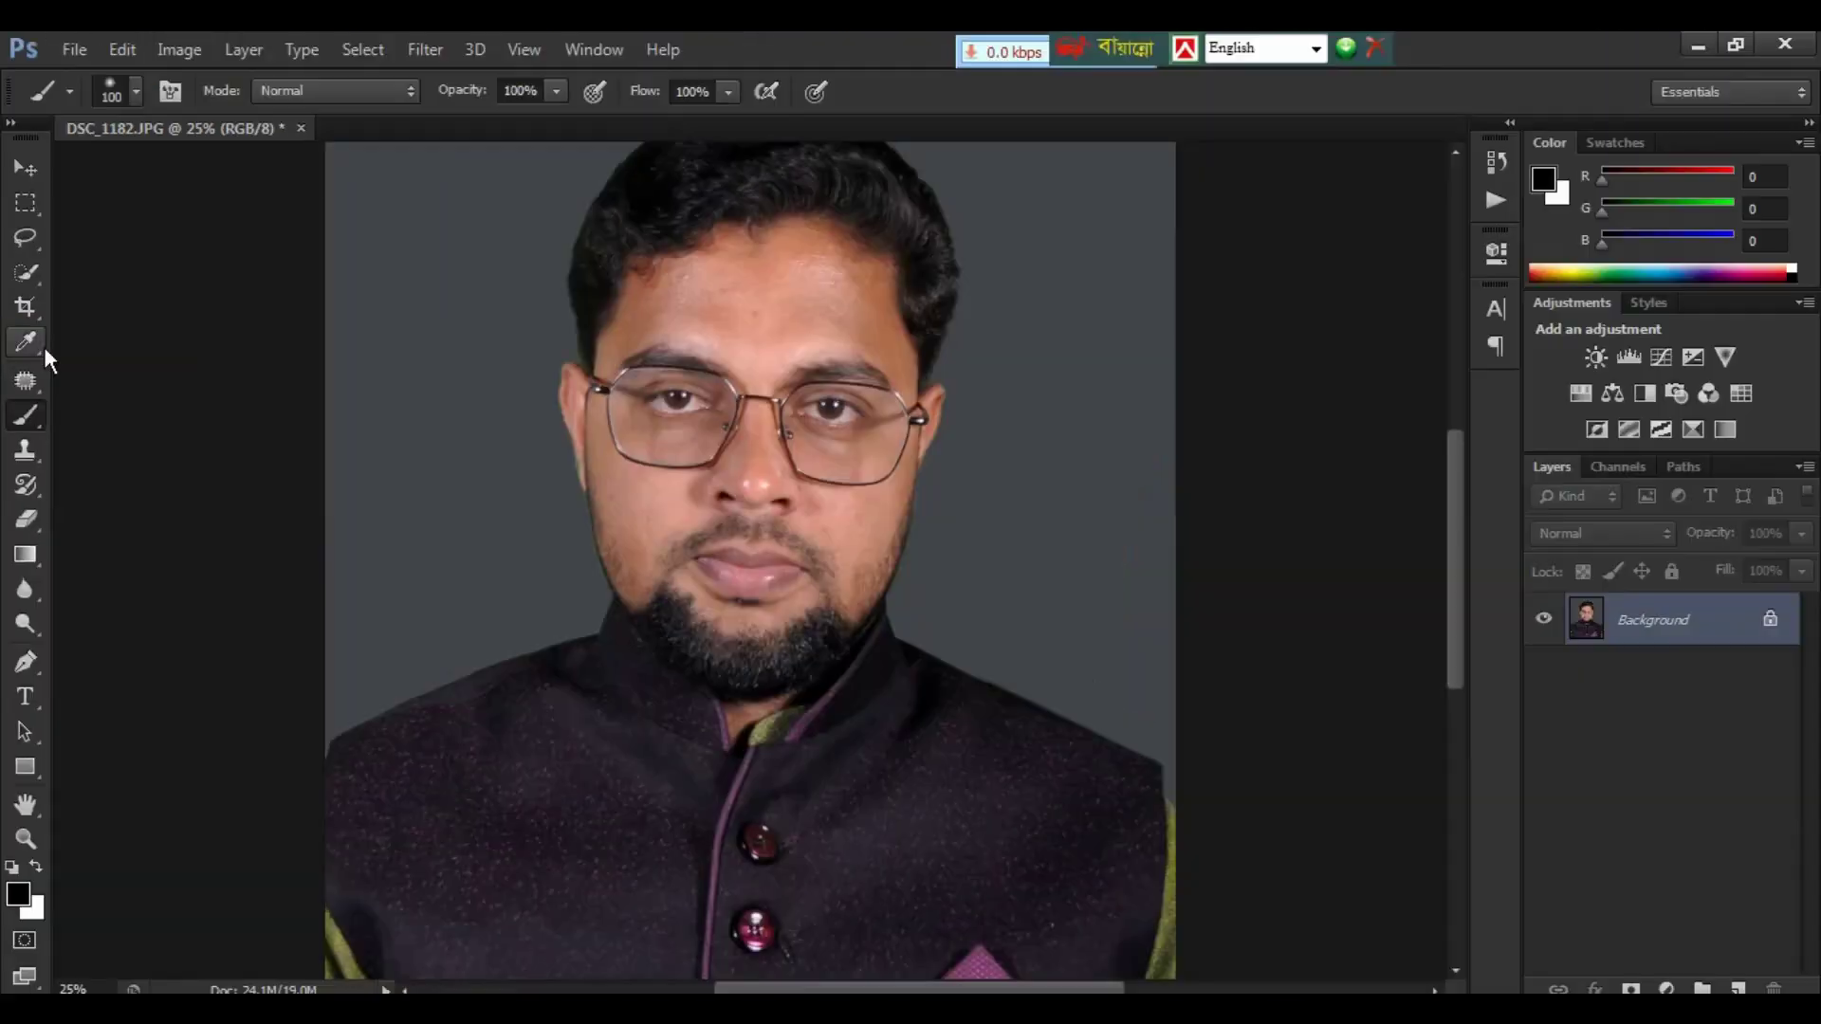
Use the Eyedropper on the cheek to set the foreground colour to skin tone R230 G159 B141
left_click(76, 324)
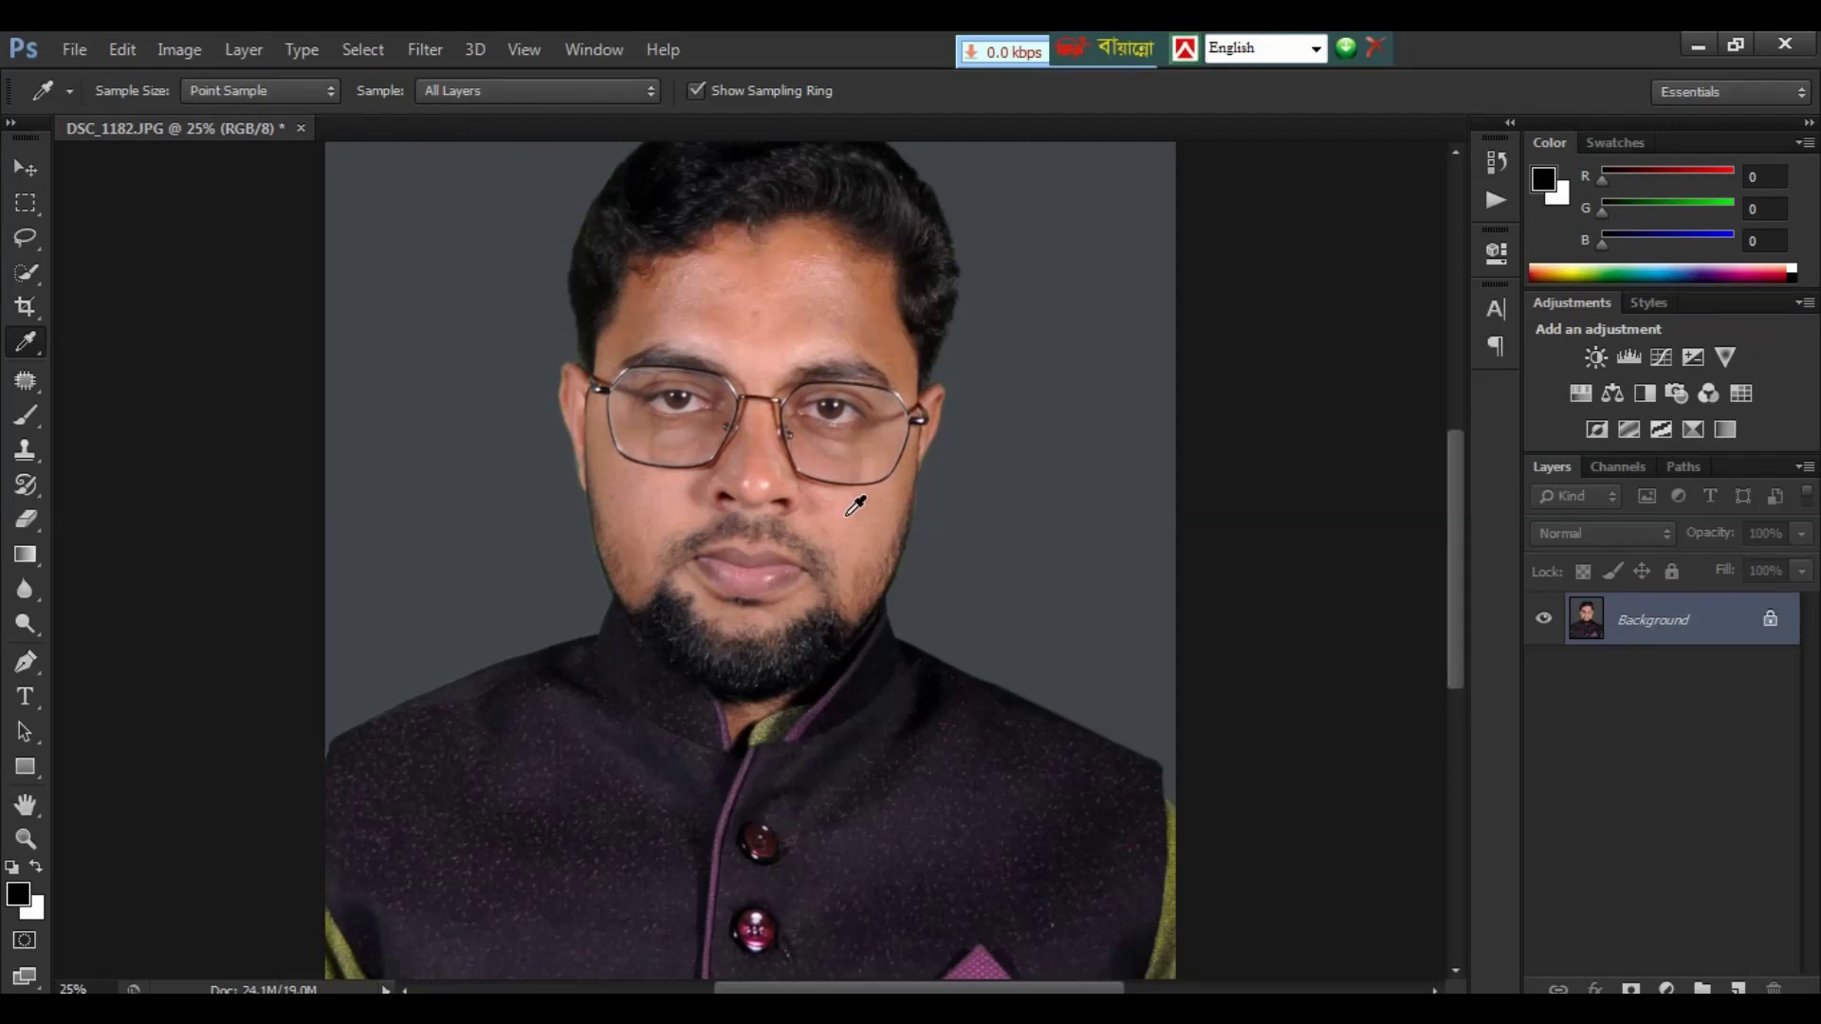
left_click(849, 513)
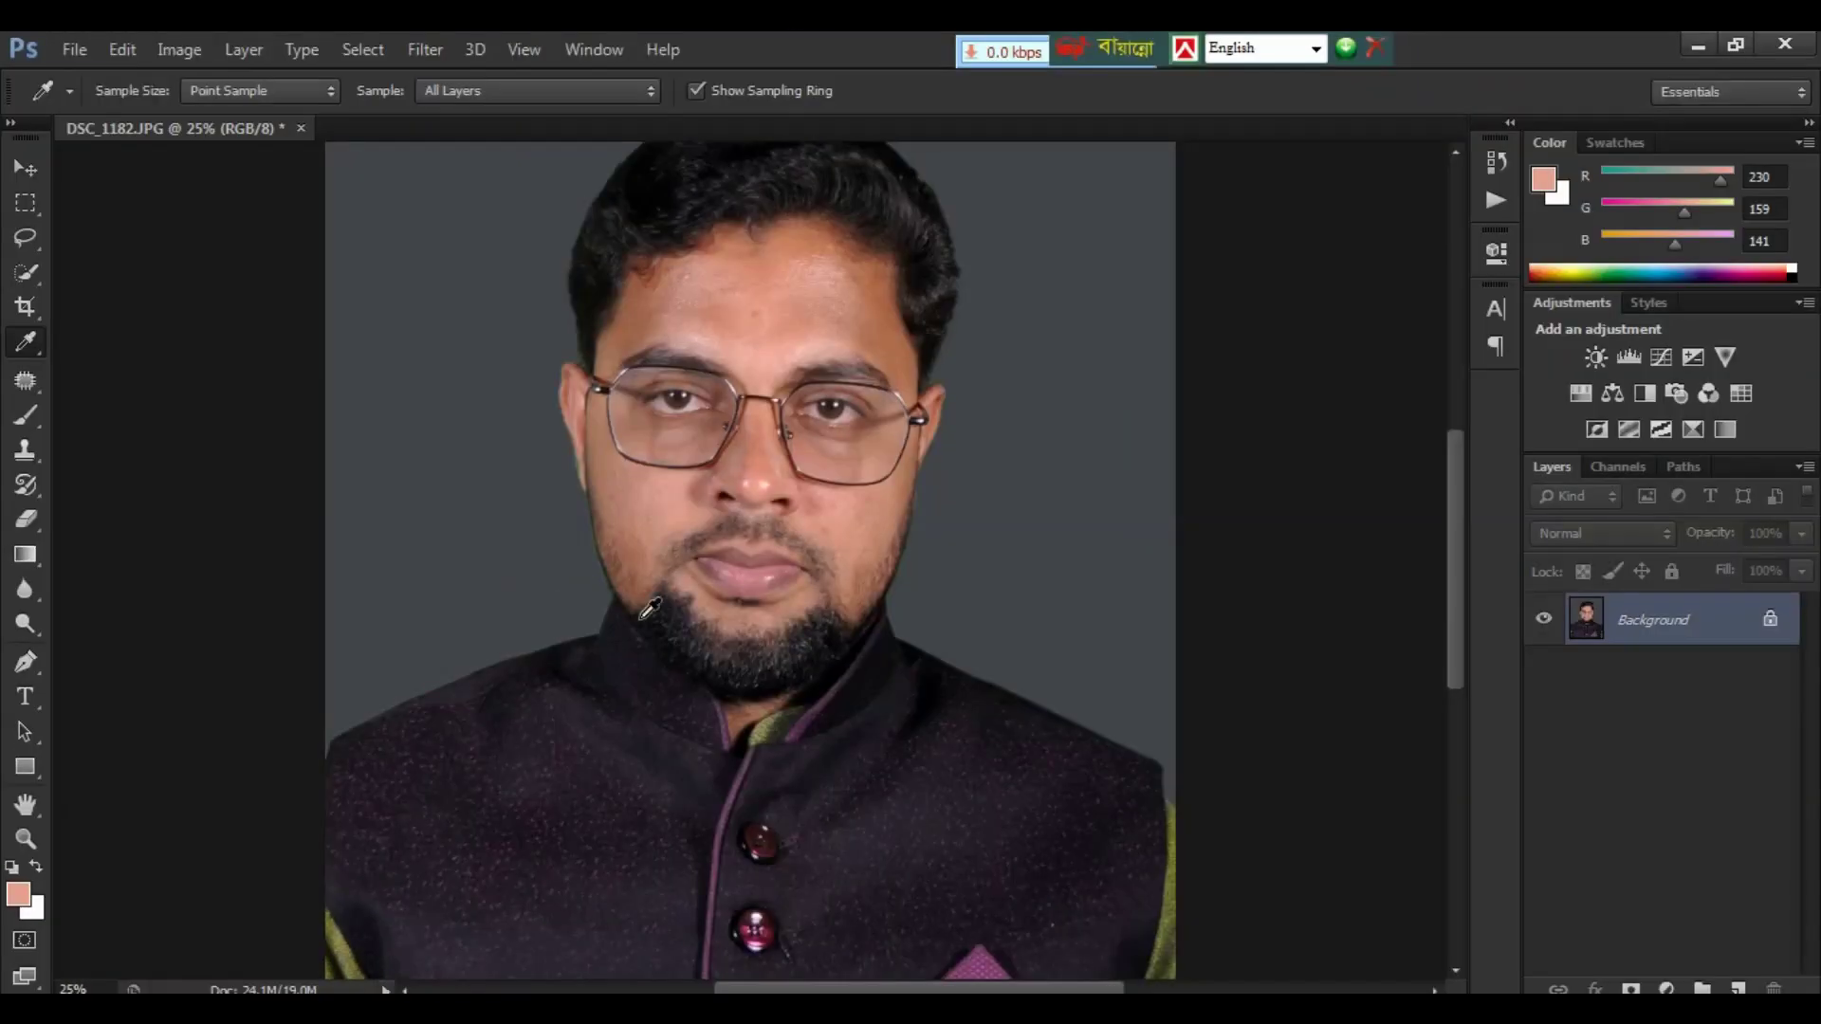
Test a full-strength skin-tone brush stroke on the forehead, then undo it
left_click(22, 420)
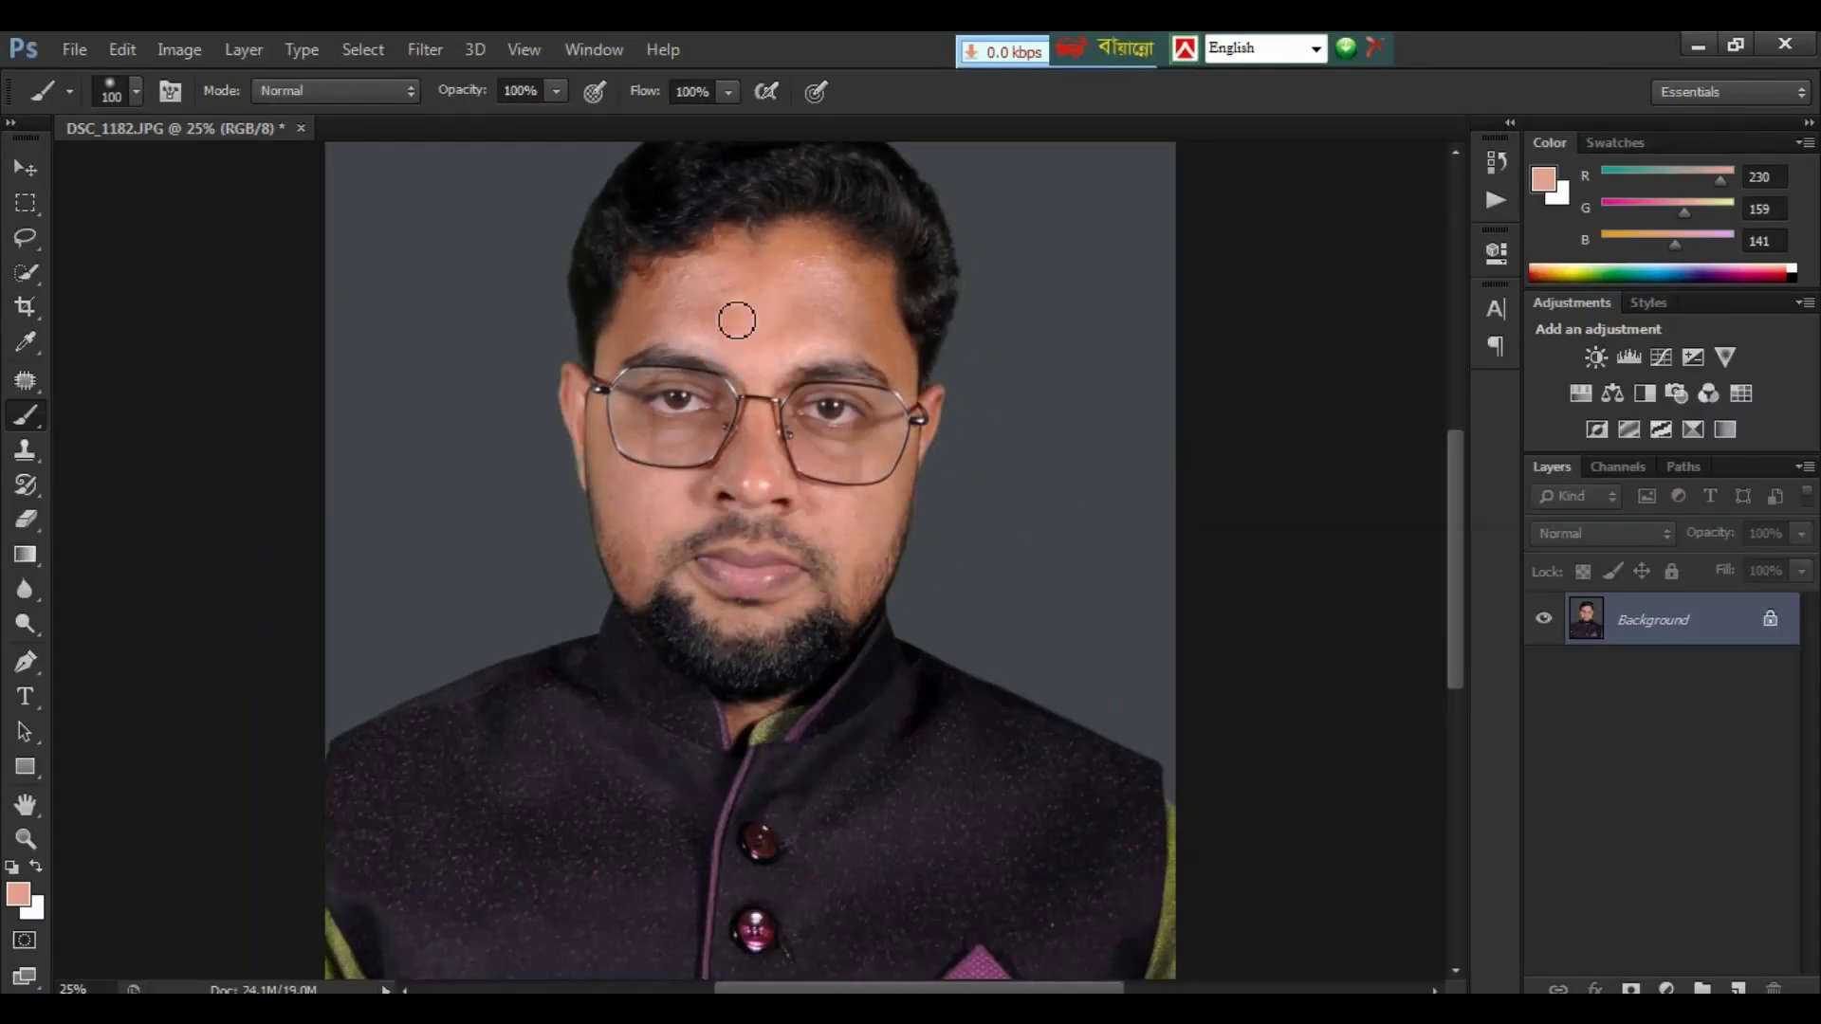
left_click_drag(651, 338, 634, 354)
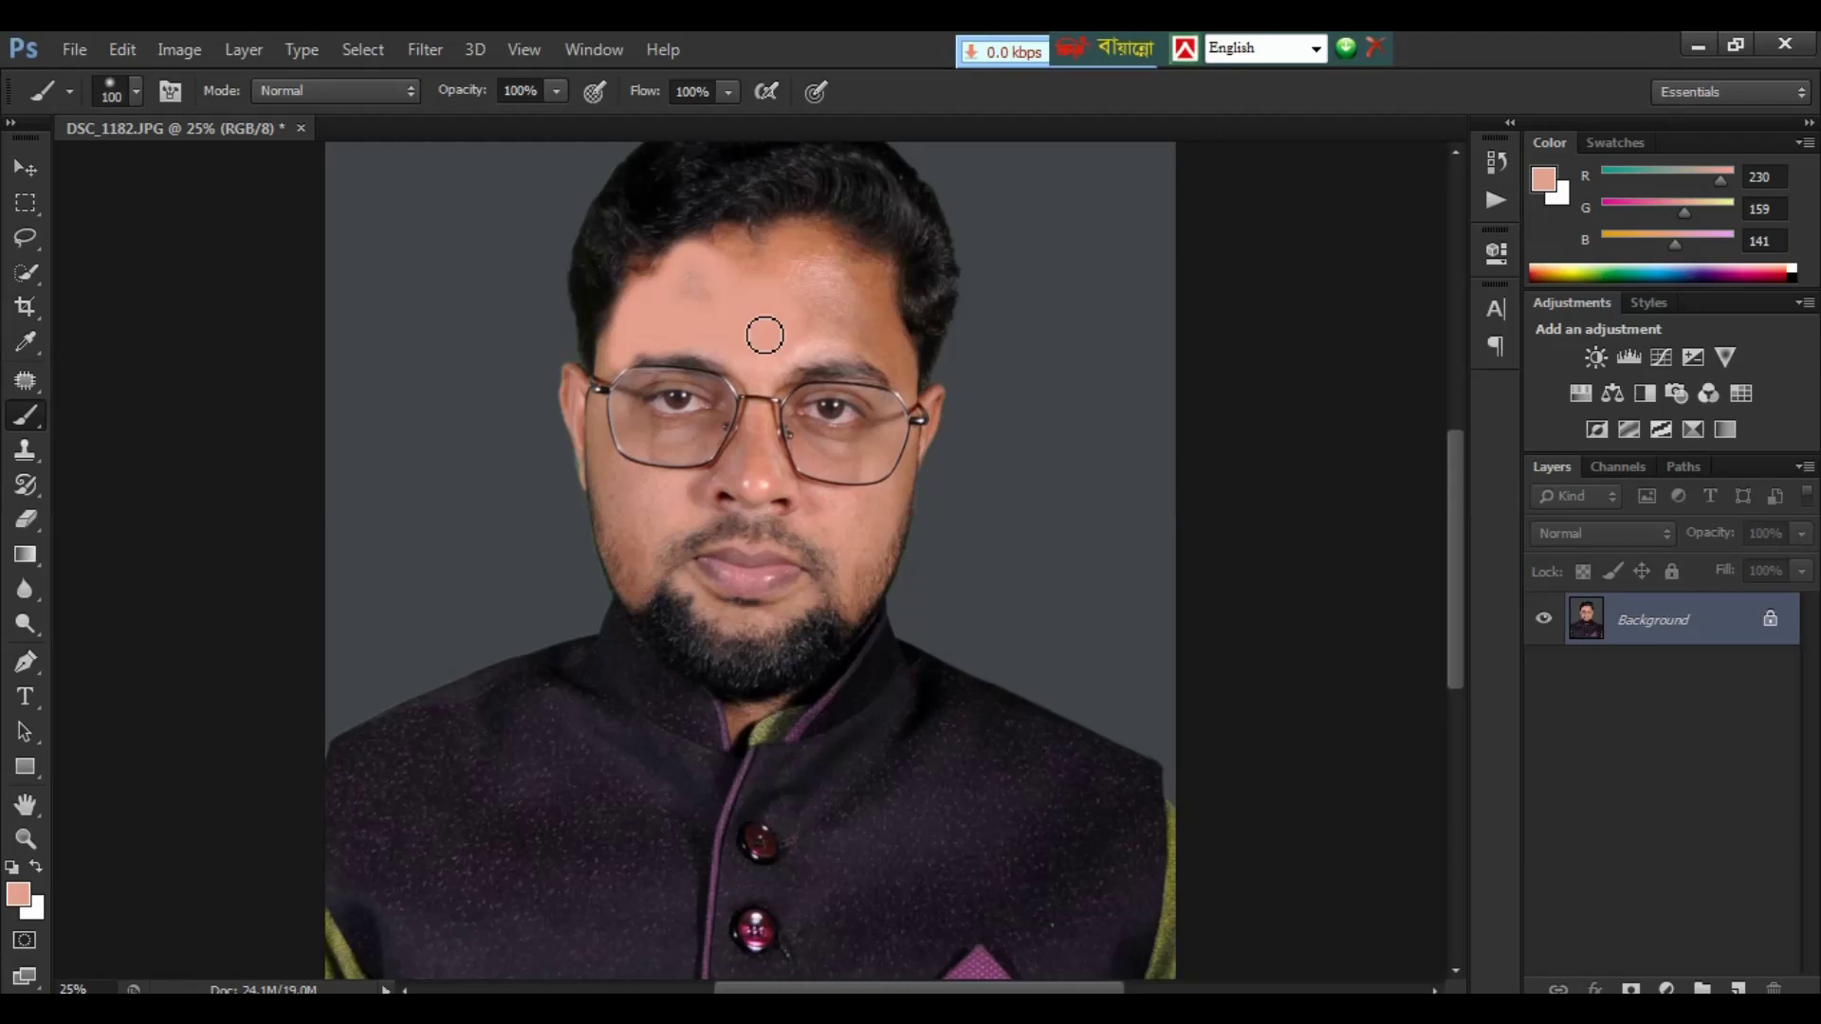
key("ctrl+z")
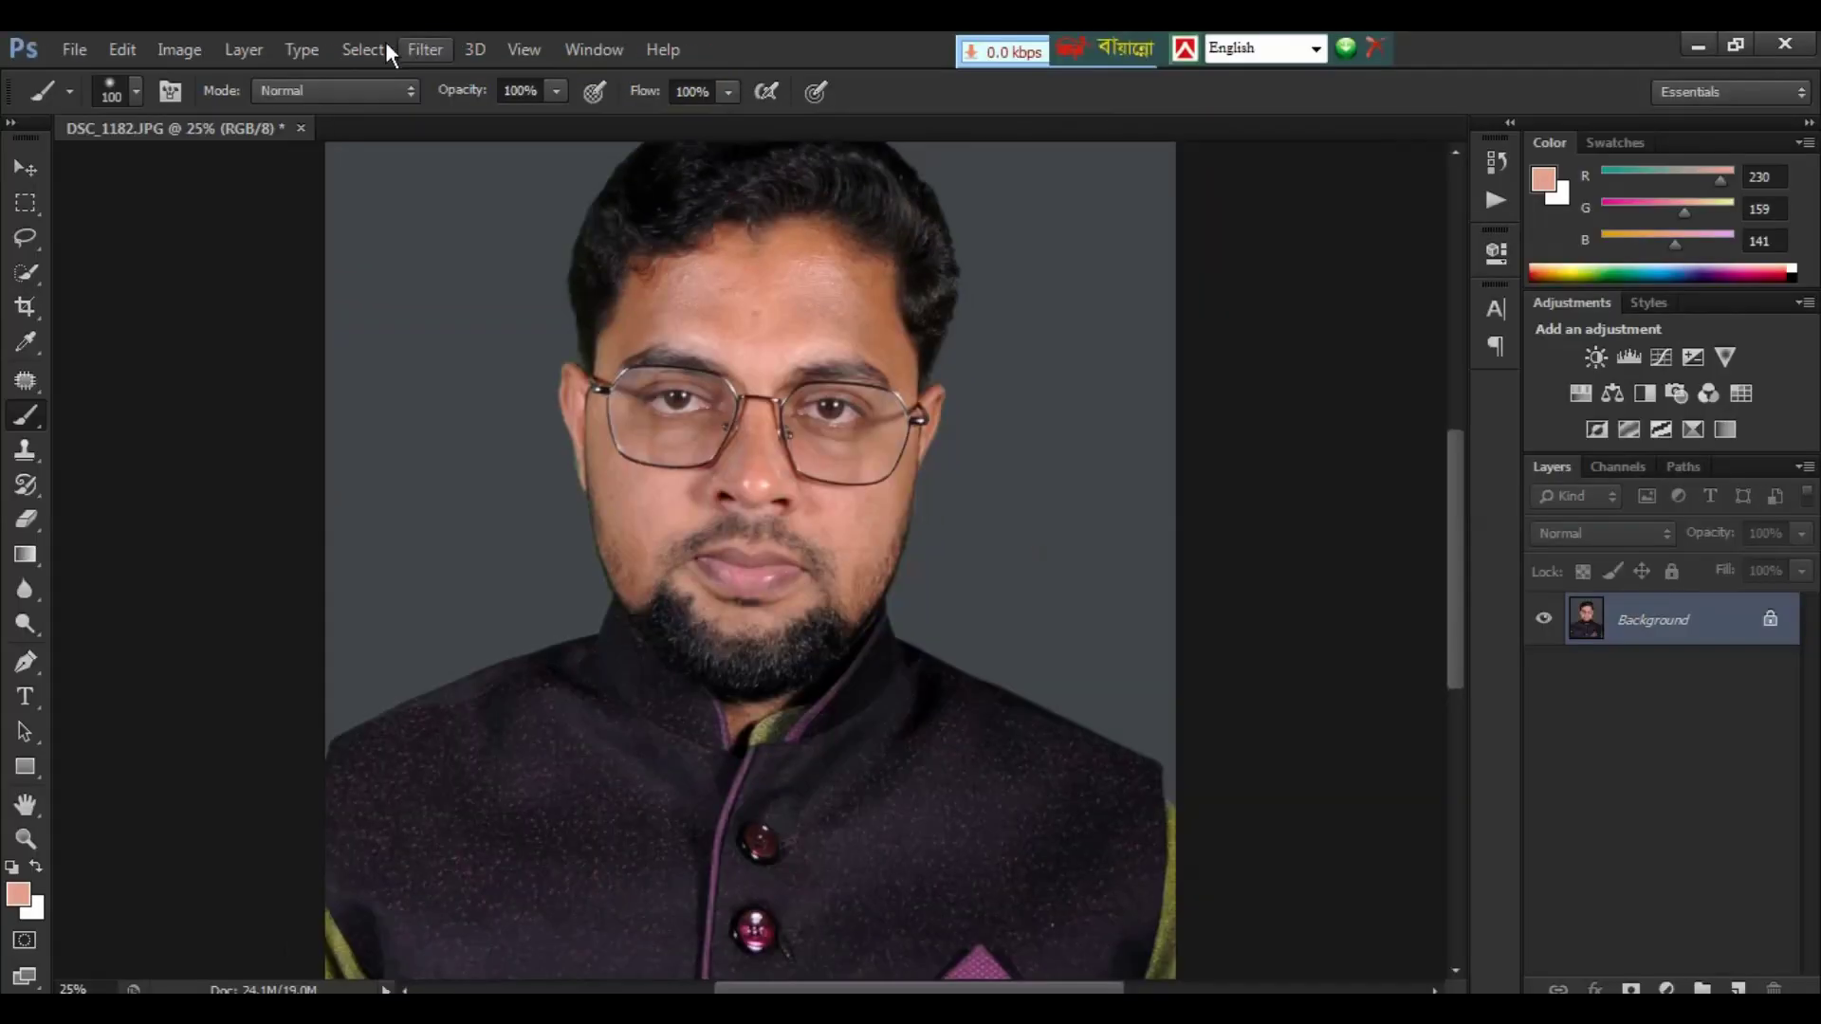
Set the brush Opacity to 25% and Flow to 25% in the options bar
left_click(556, 90)
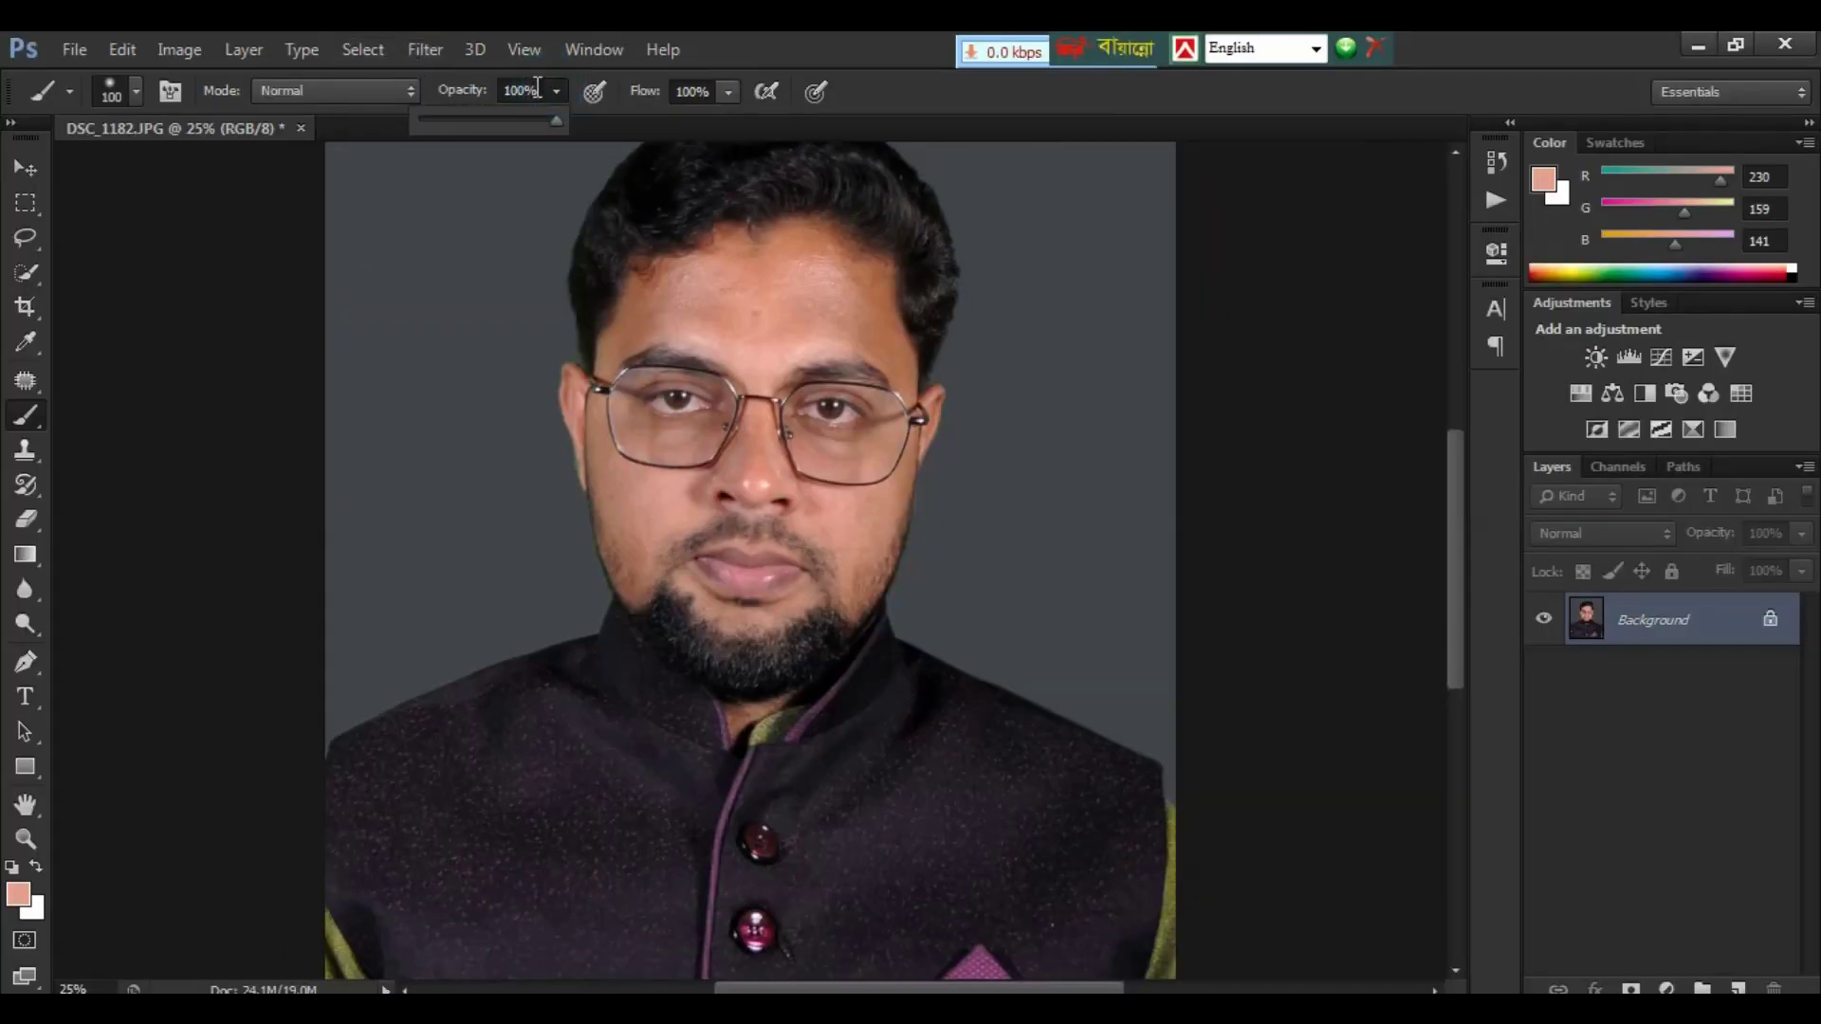
left_click(481, 102)
type("25")
left_click(693, 91)
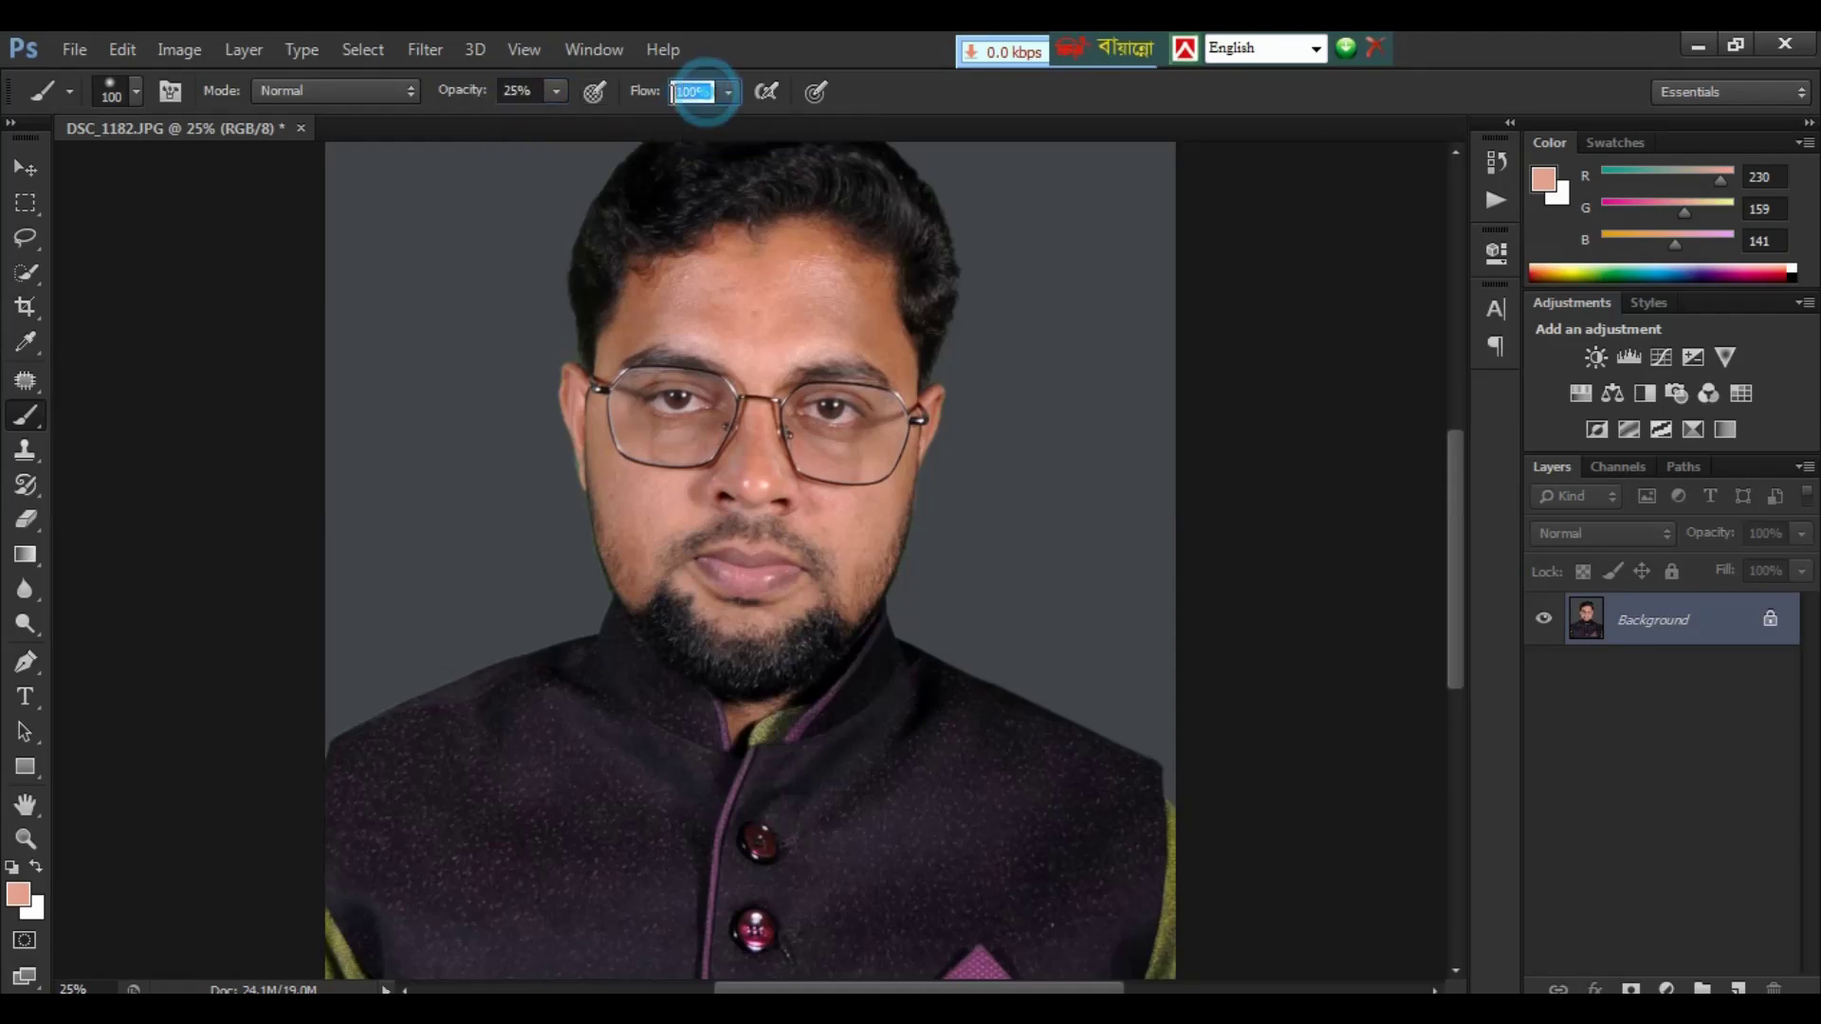
type("25")
key("Return")
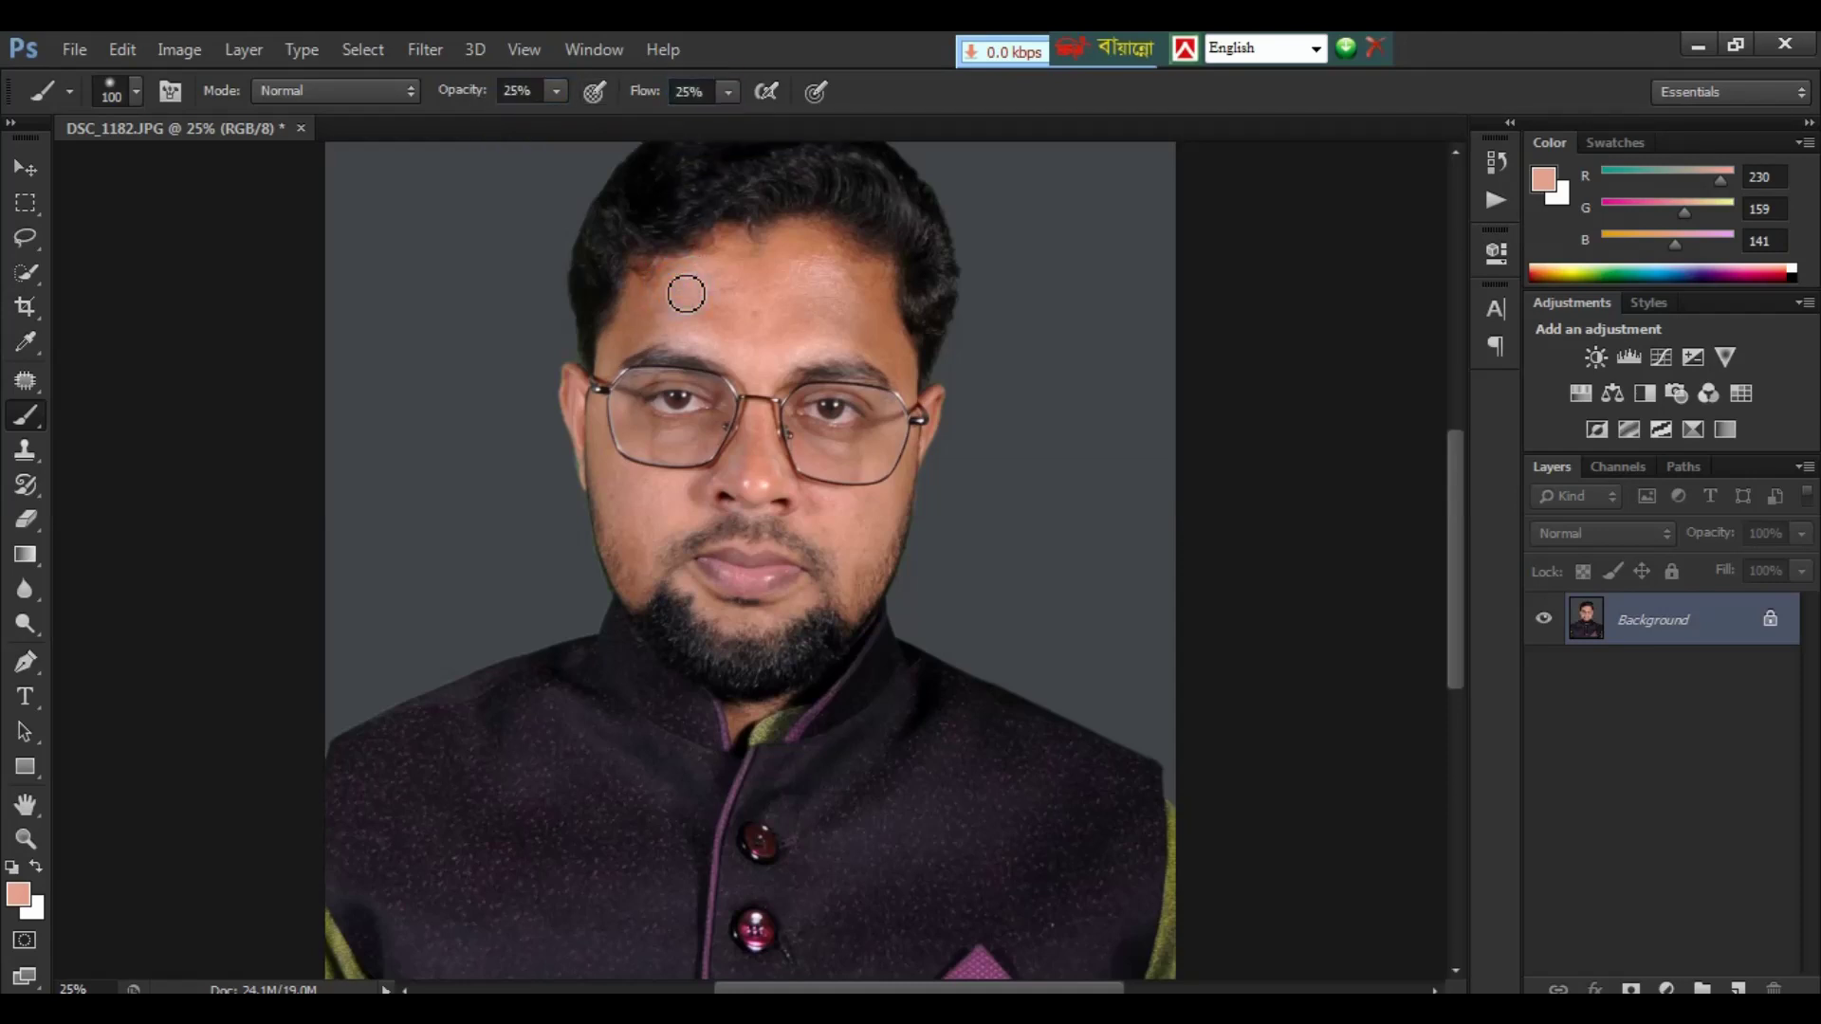
At 50% zoom, softly paint skin tone over the blemishes on both cheeks beside the nose
key("ctrl+plus")
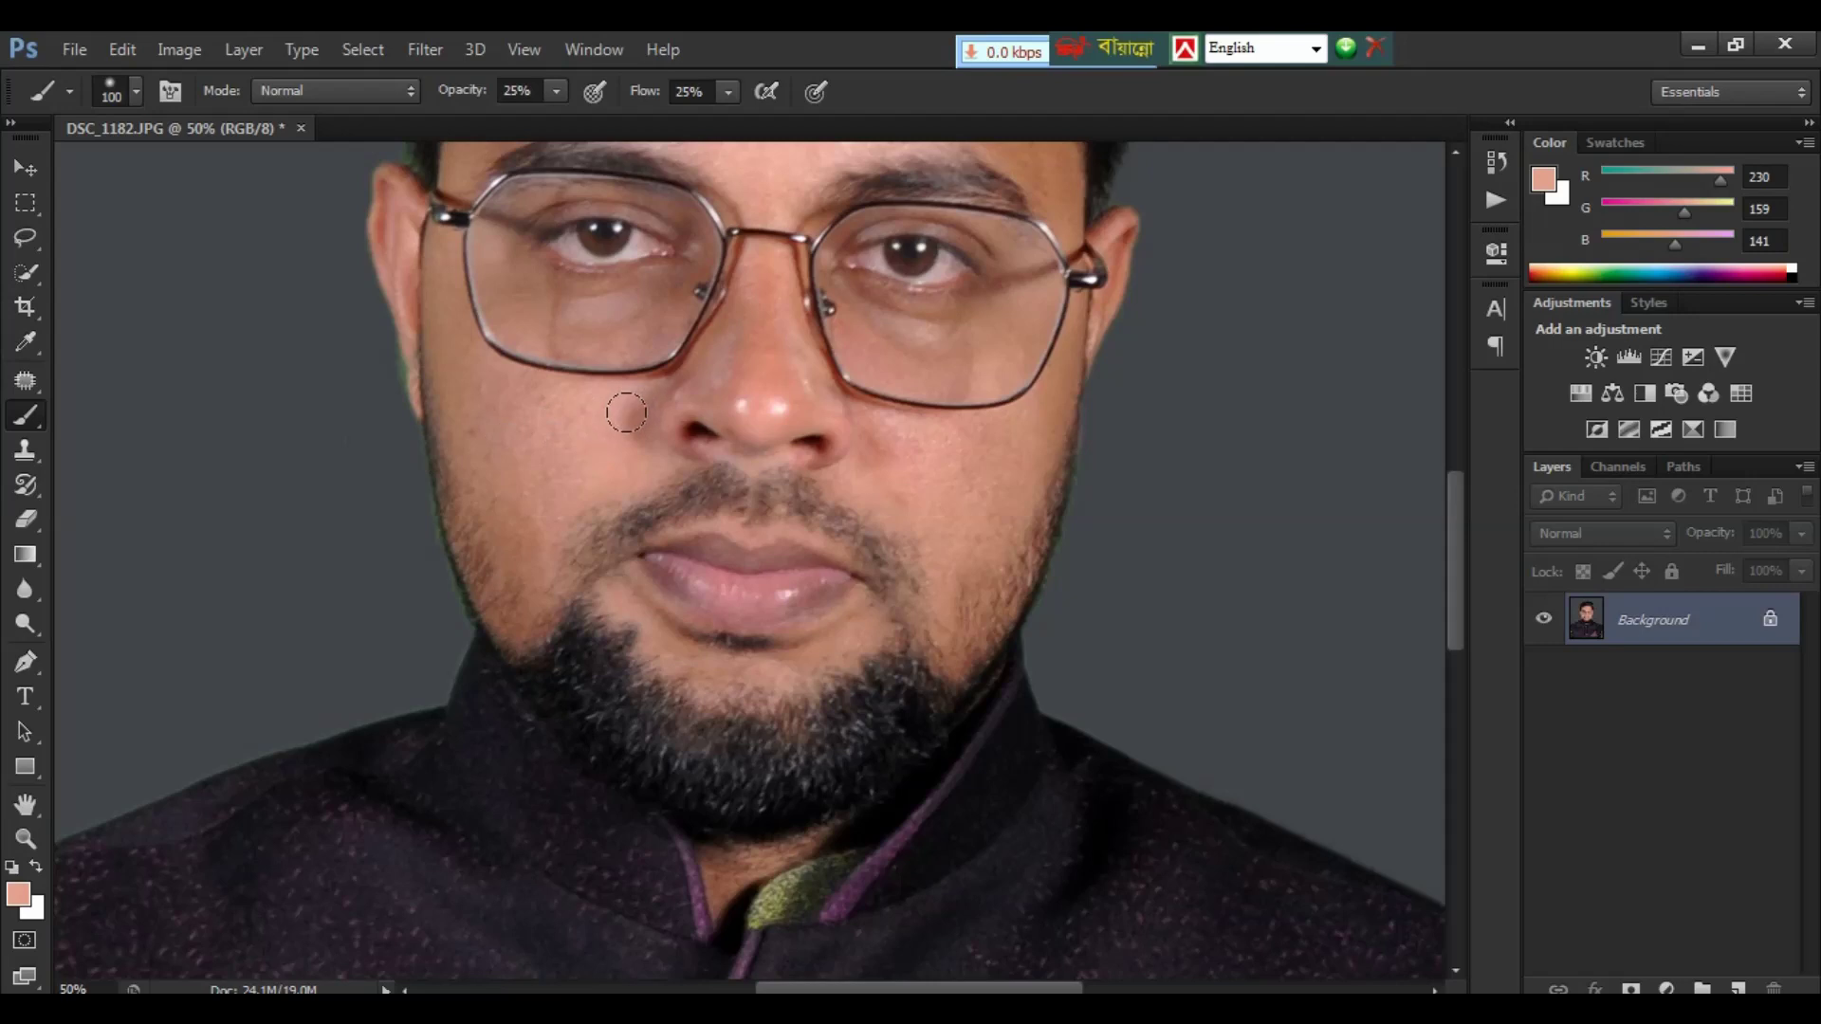
mouse_move(625, 416)
left_mouse_down()
mouse_move(610, 423)
mouse_move(664, 380)
left_mouse_up()
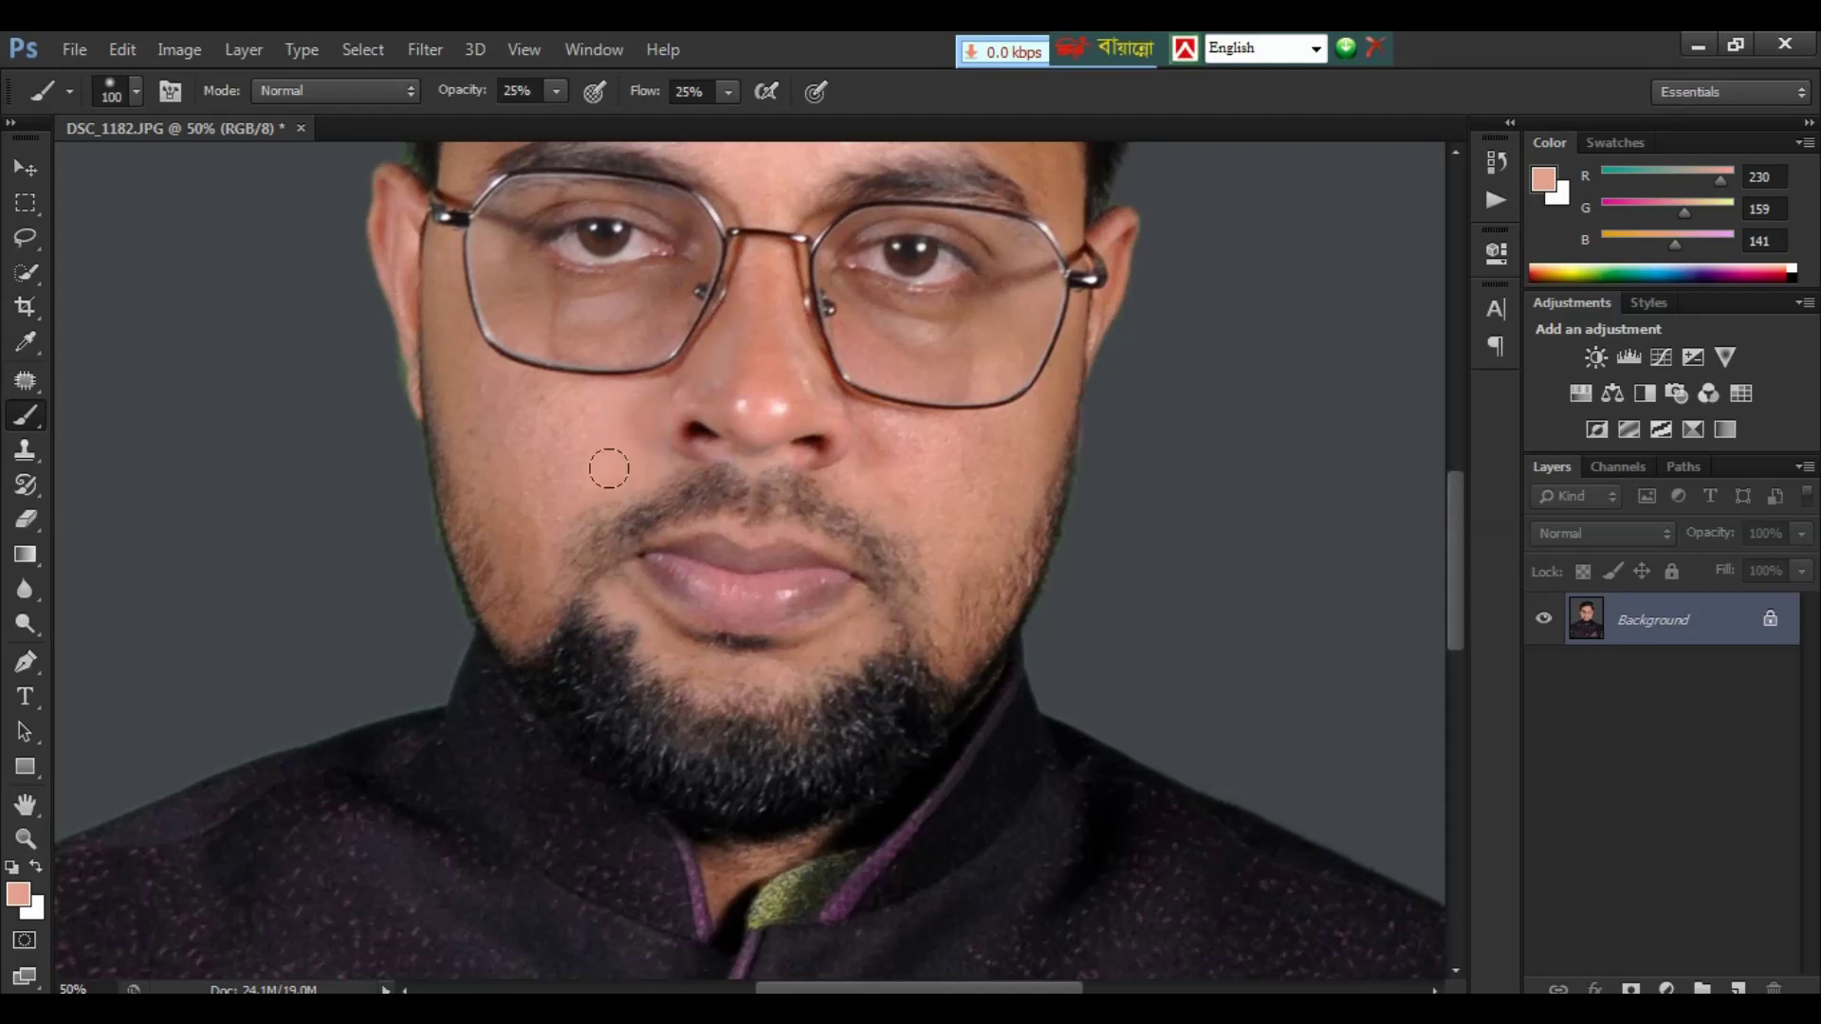
left_click_drag(870, 451, 847, 397)
Brush and dab skin tone over the blemishes across the forehead
scroll(537, 476, "up", 3)
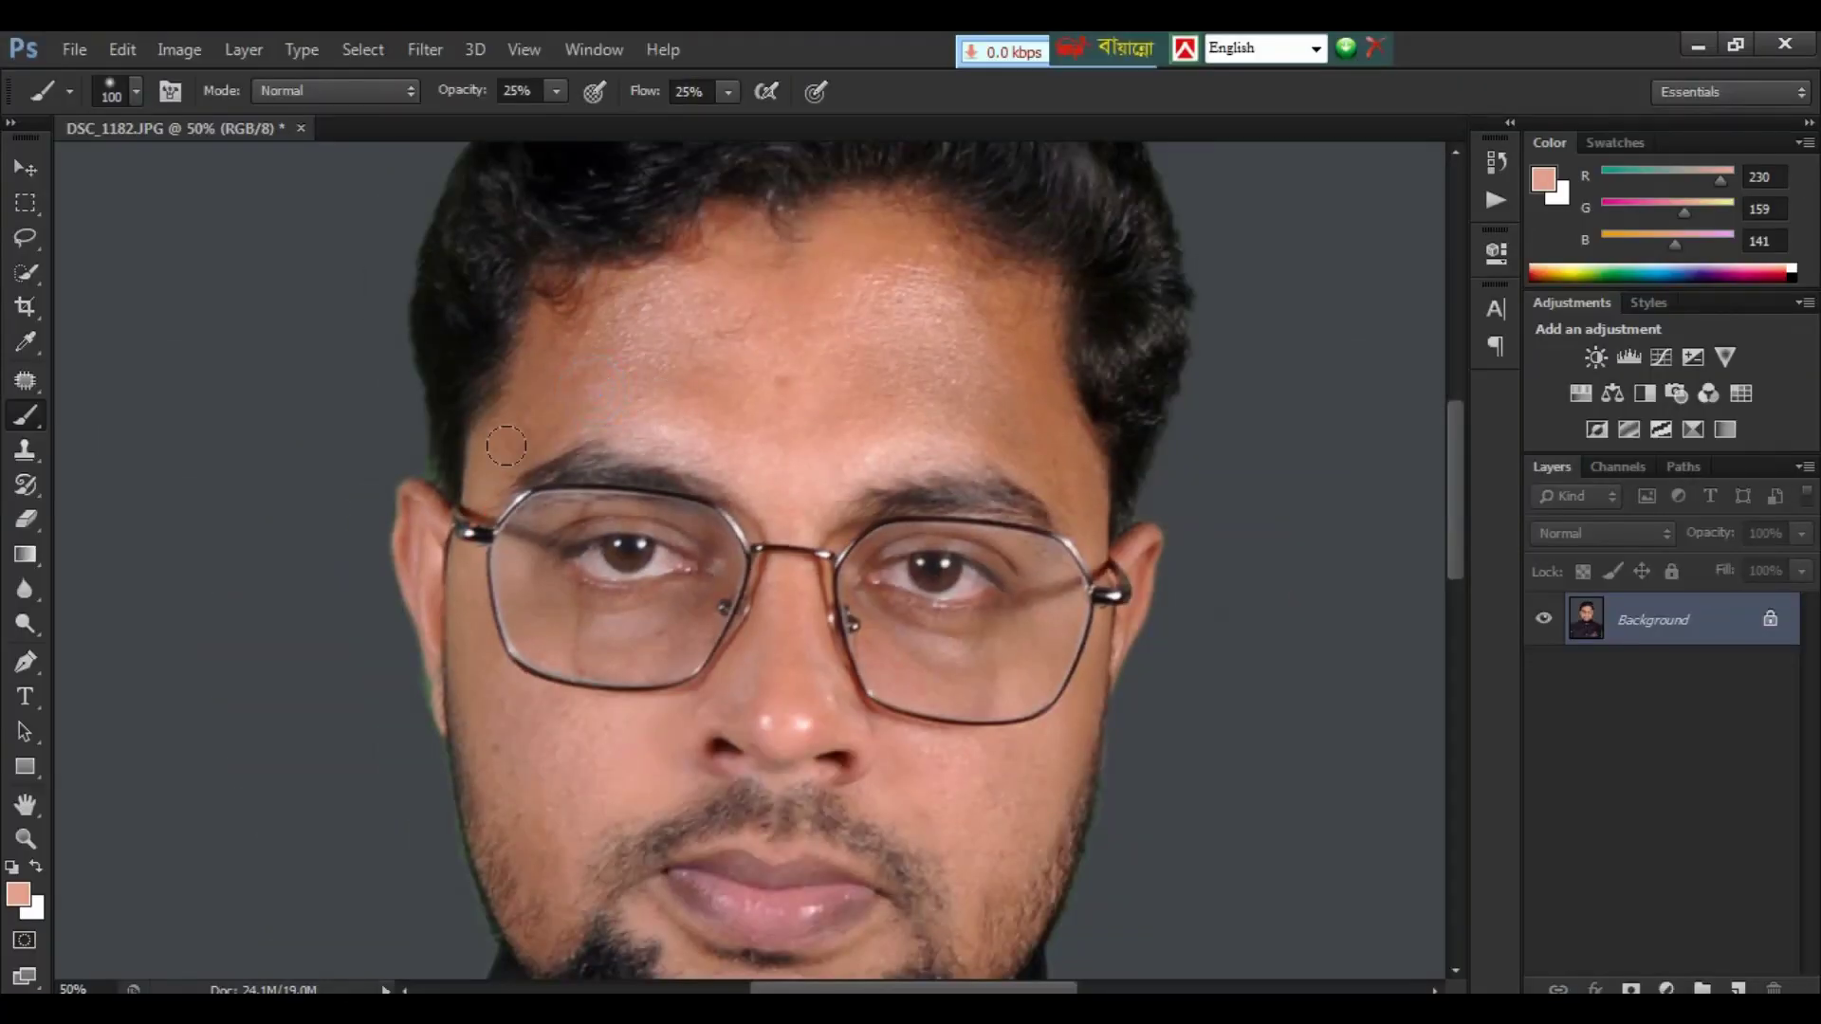
mouse_move(568, 391)
left_mouse_down()
mouse_move(518, 420)
mouse_move(626, 257)
mouse_move(528, 413)
mouse_move(595, 400)
mouse_move(514, 430)
mouse_move(594, 343)
mouse_move(565, 344)
mouse_move(484, 465)
mouse_move(621, 406)
mouse_move(543, 382)
left_mouse_up()
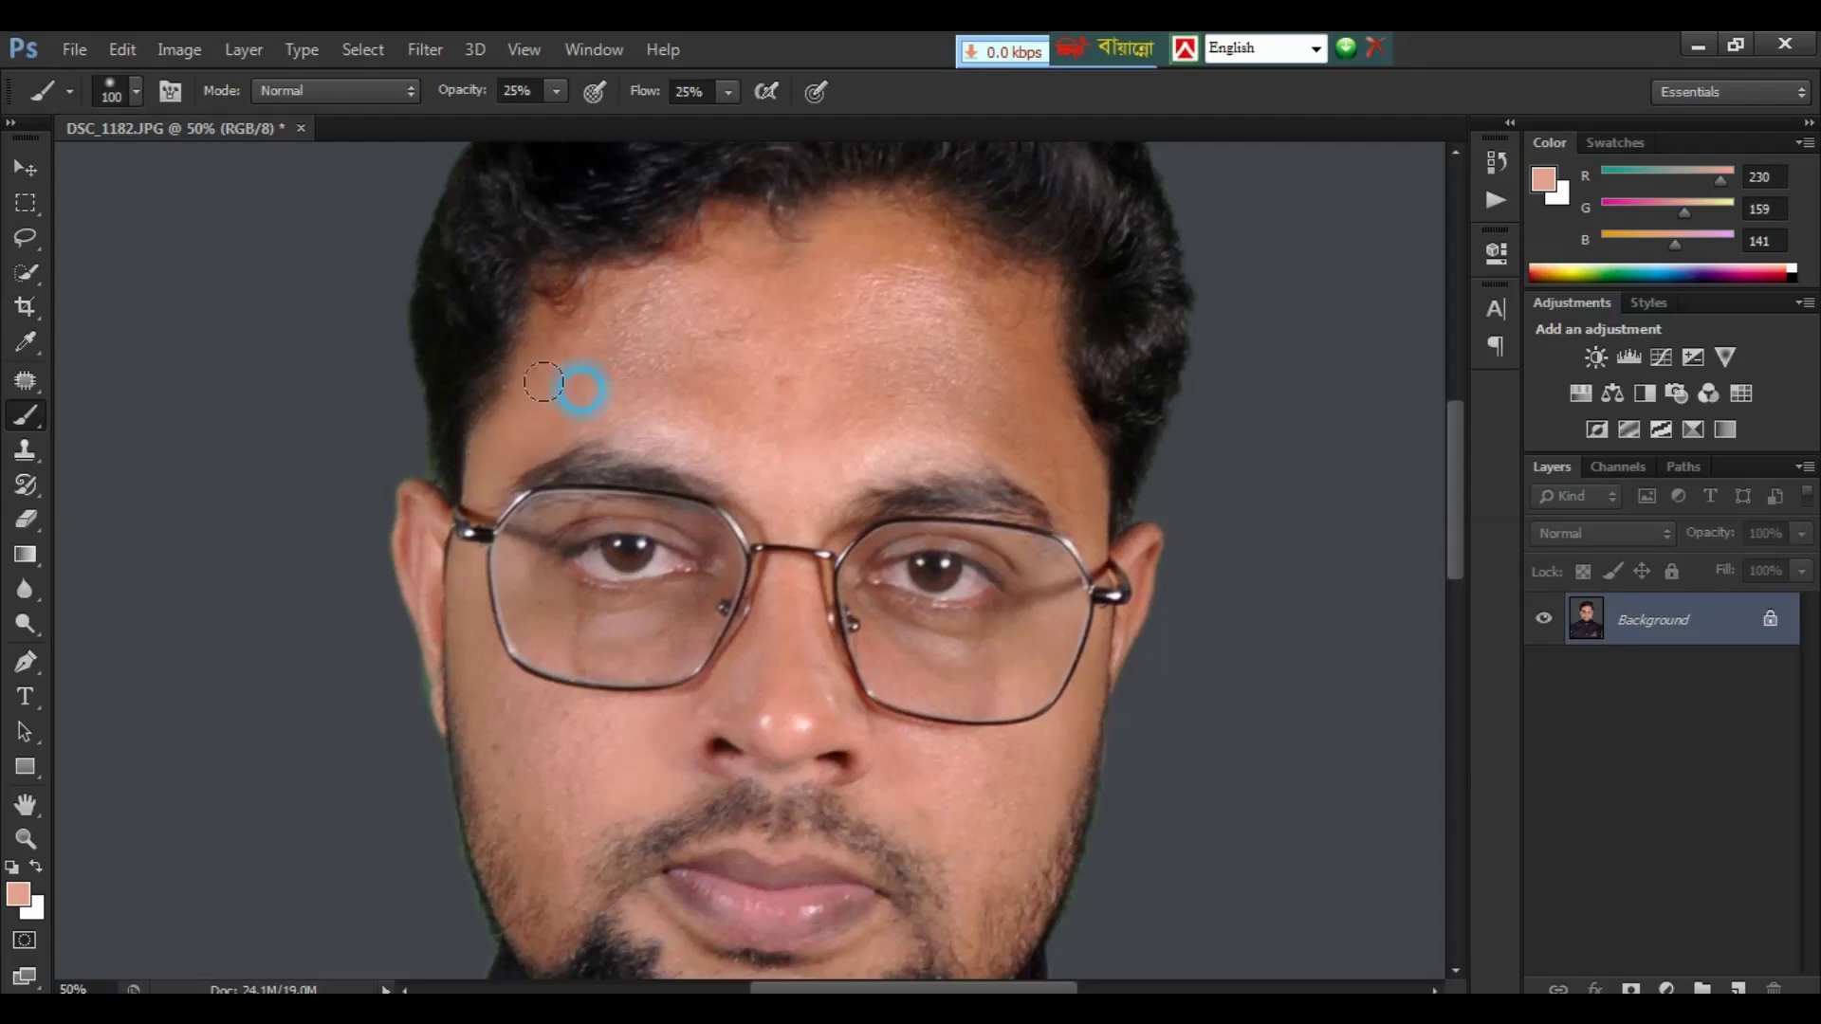
left_click_drag(699, 389, 752, 435)
left_click_drag(915, 413, 987, 427)
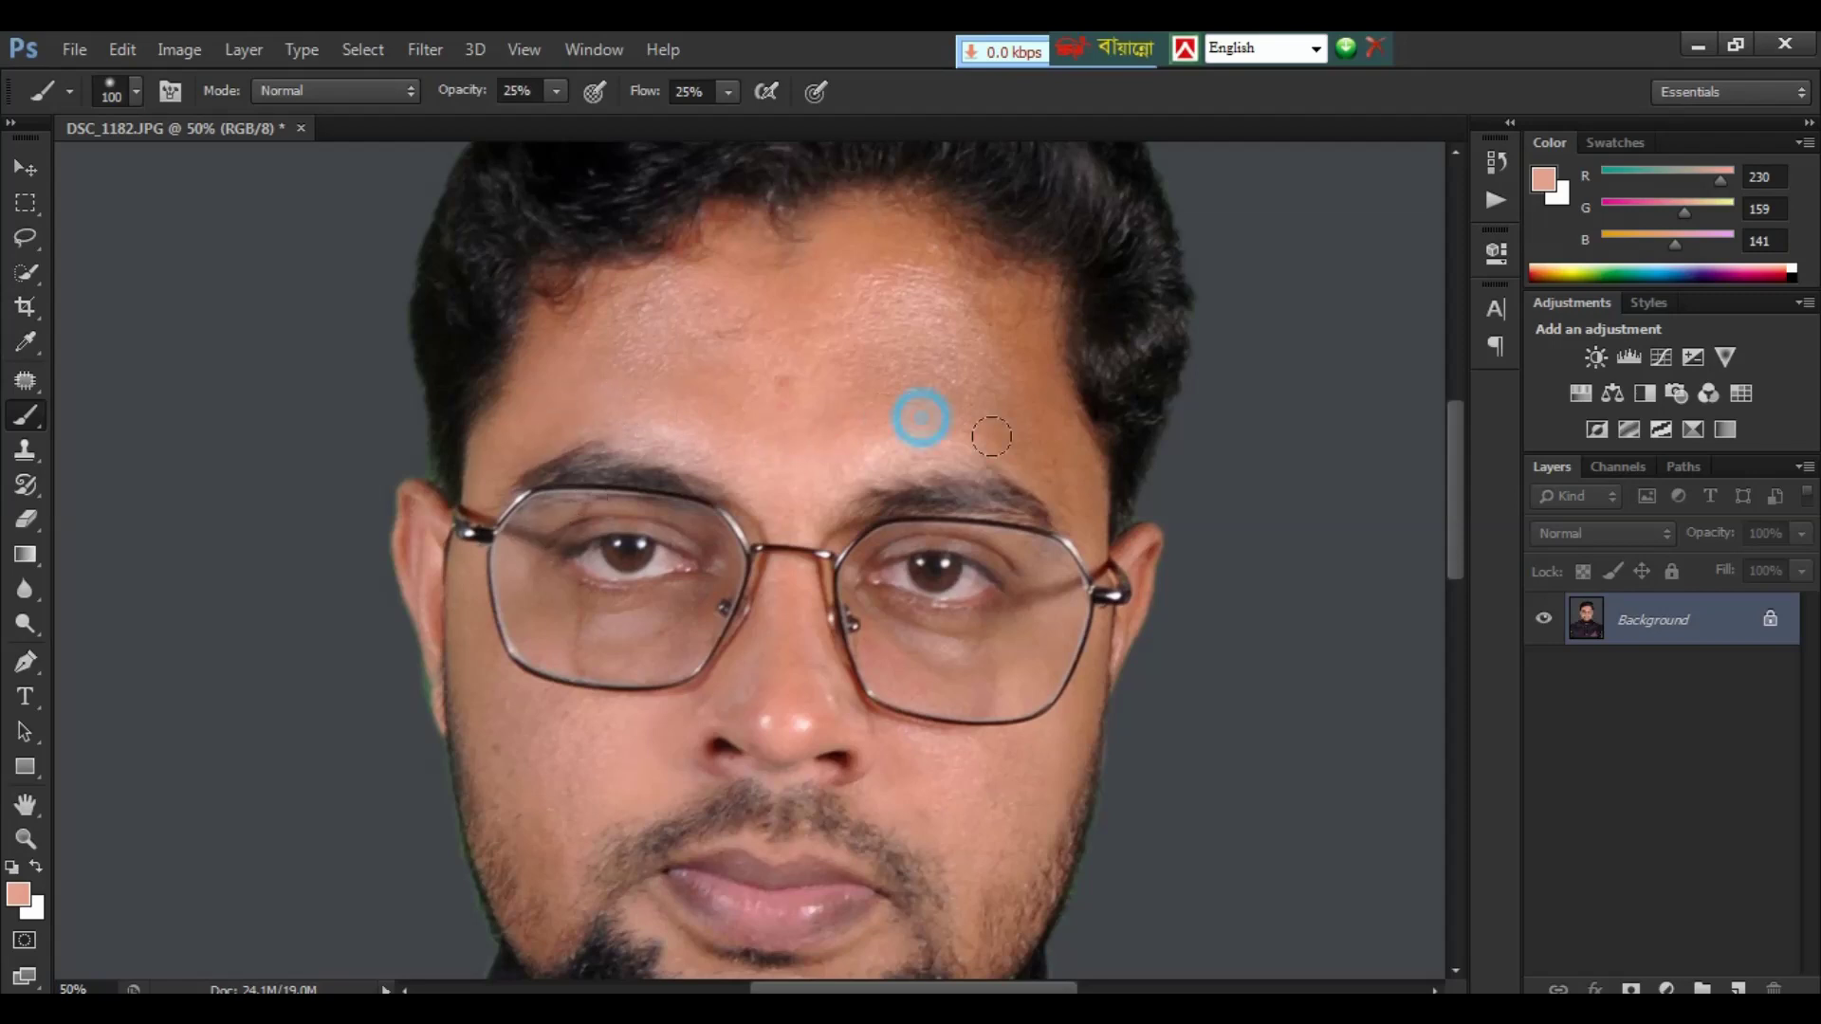
left_click(992, 354)
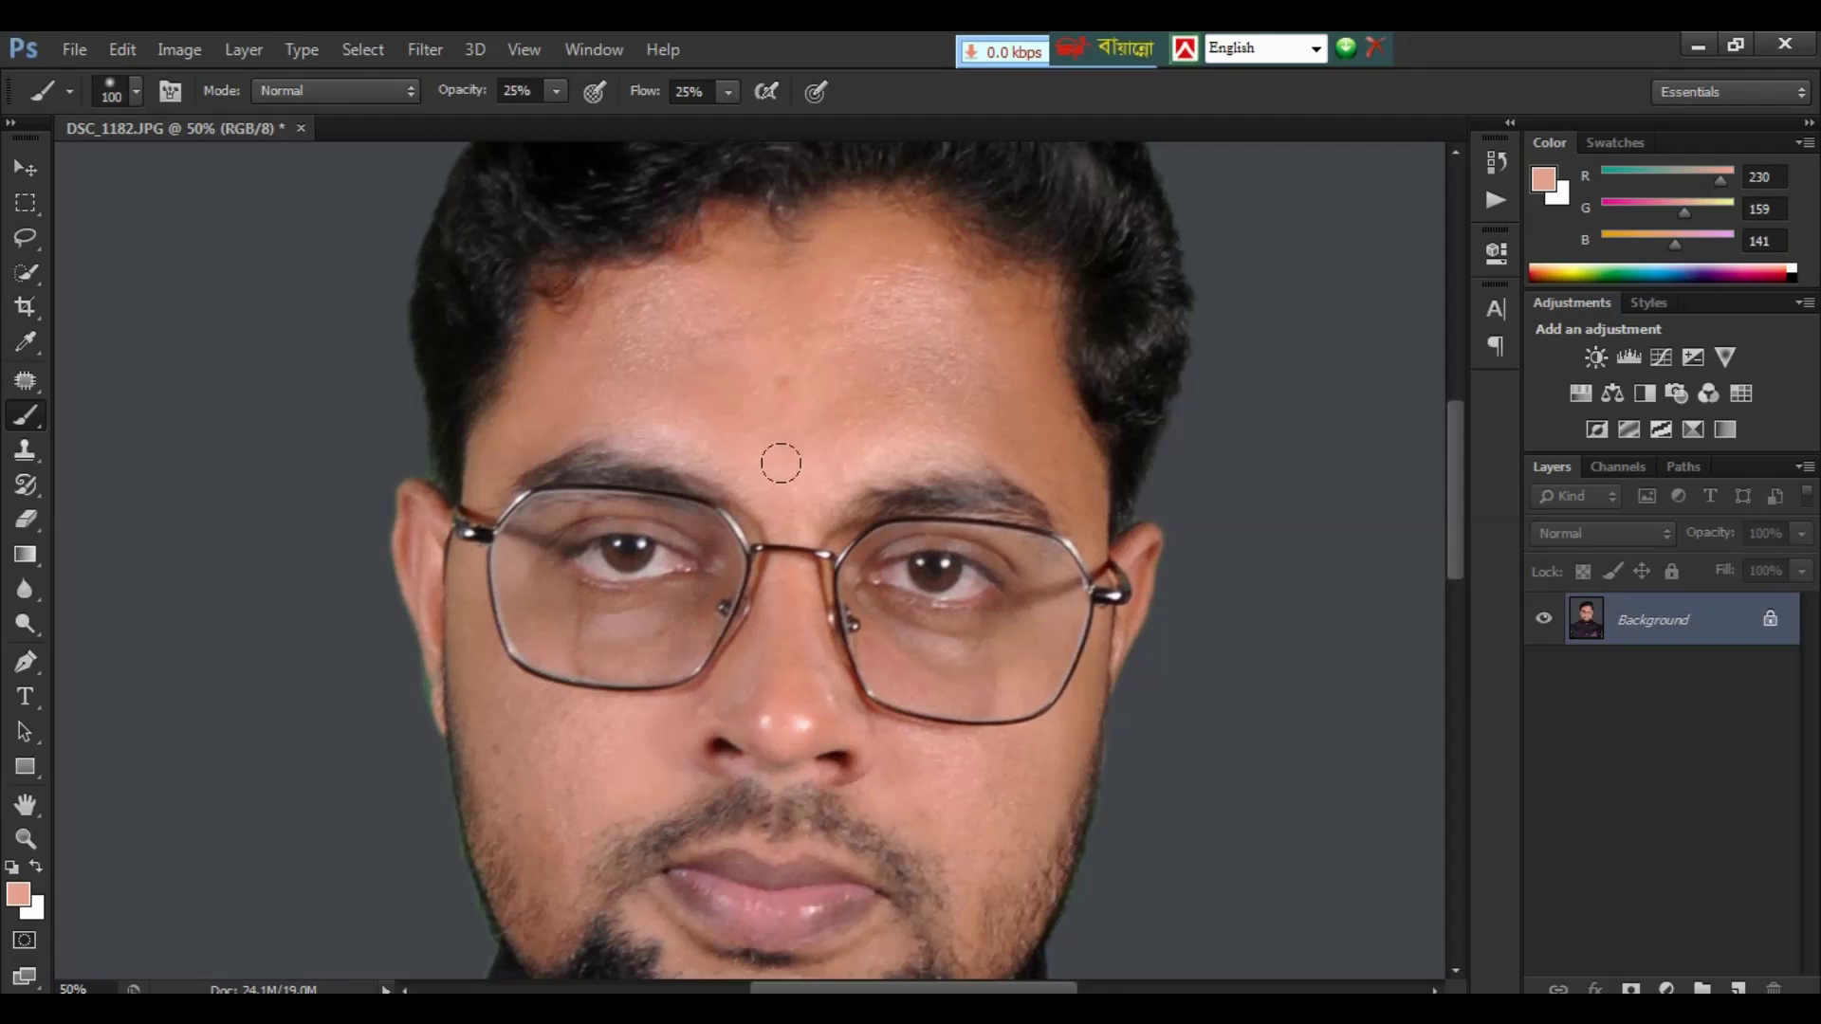
scroll(785, 464, "up", 5)
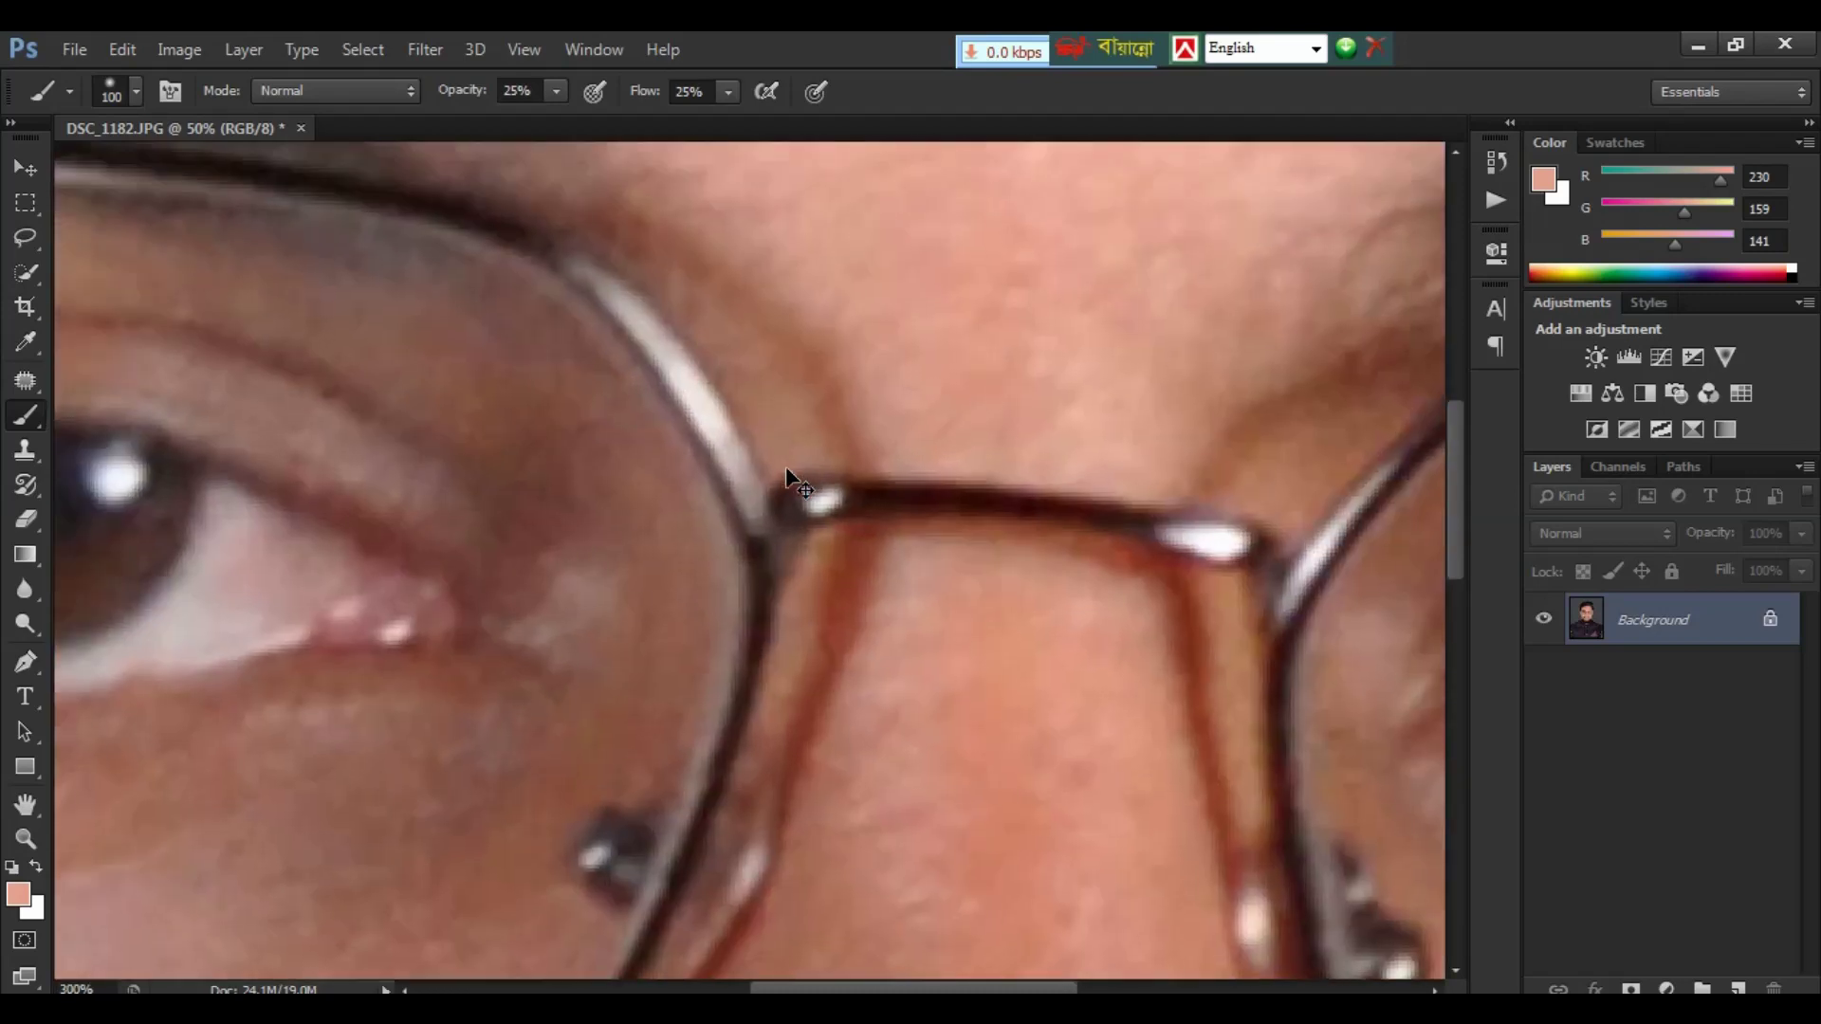
Shrink the brush from 70 to 45 px and paint skin tone over the lens glare under the right eye
scroll(638, 610, "down", 3)
scroll(459, 699, "up", 3)
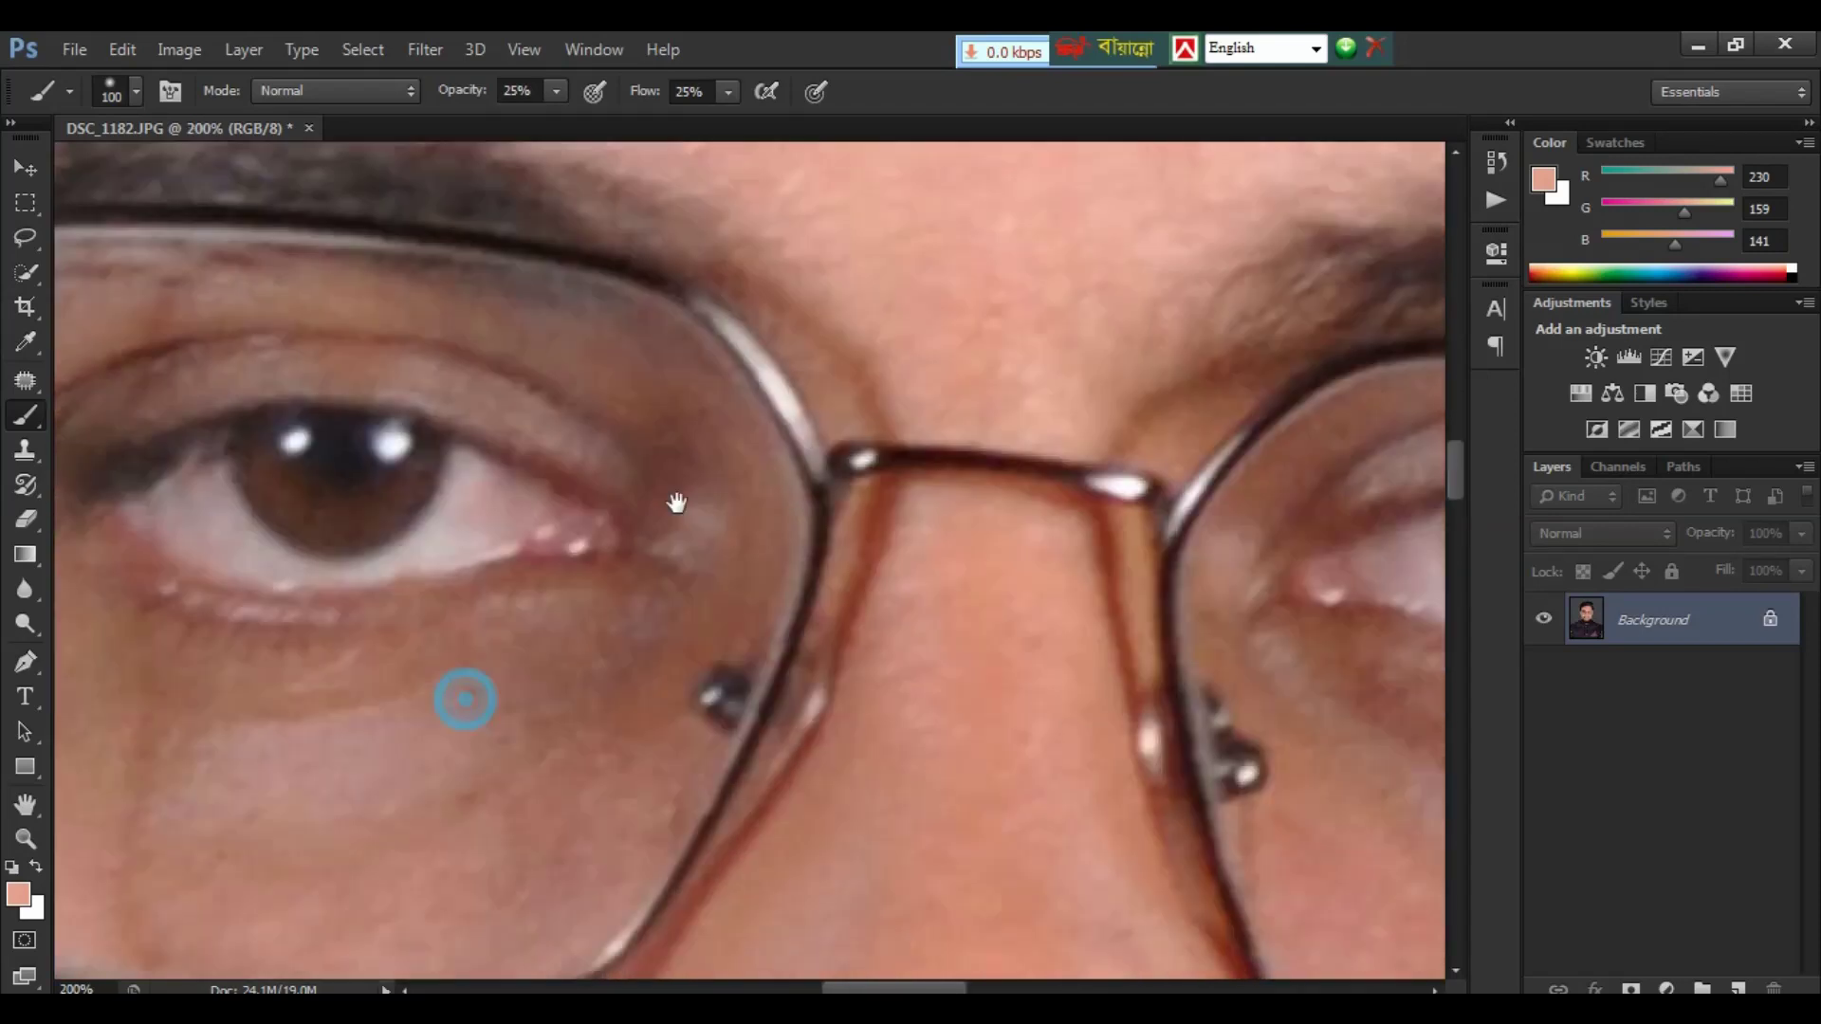
left_click_drag(459, 699, 698, 436)
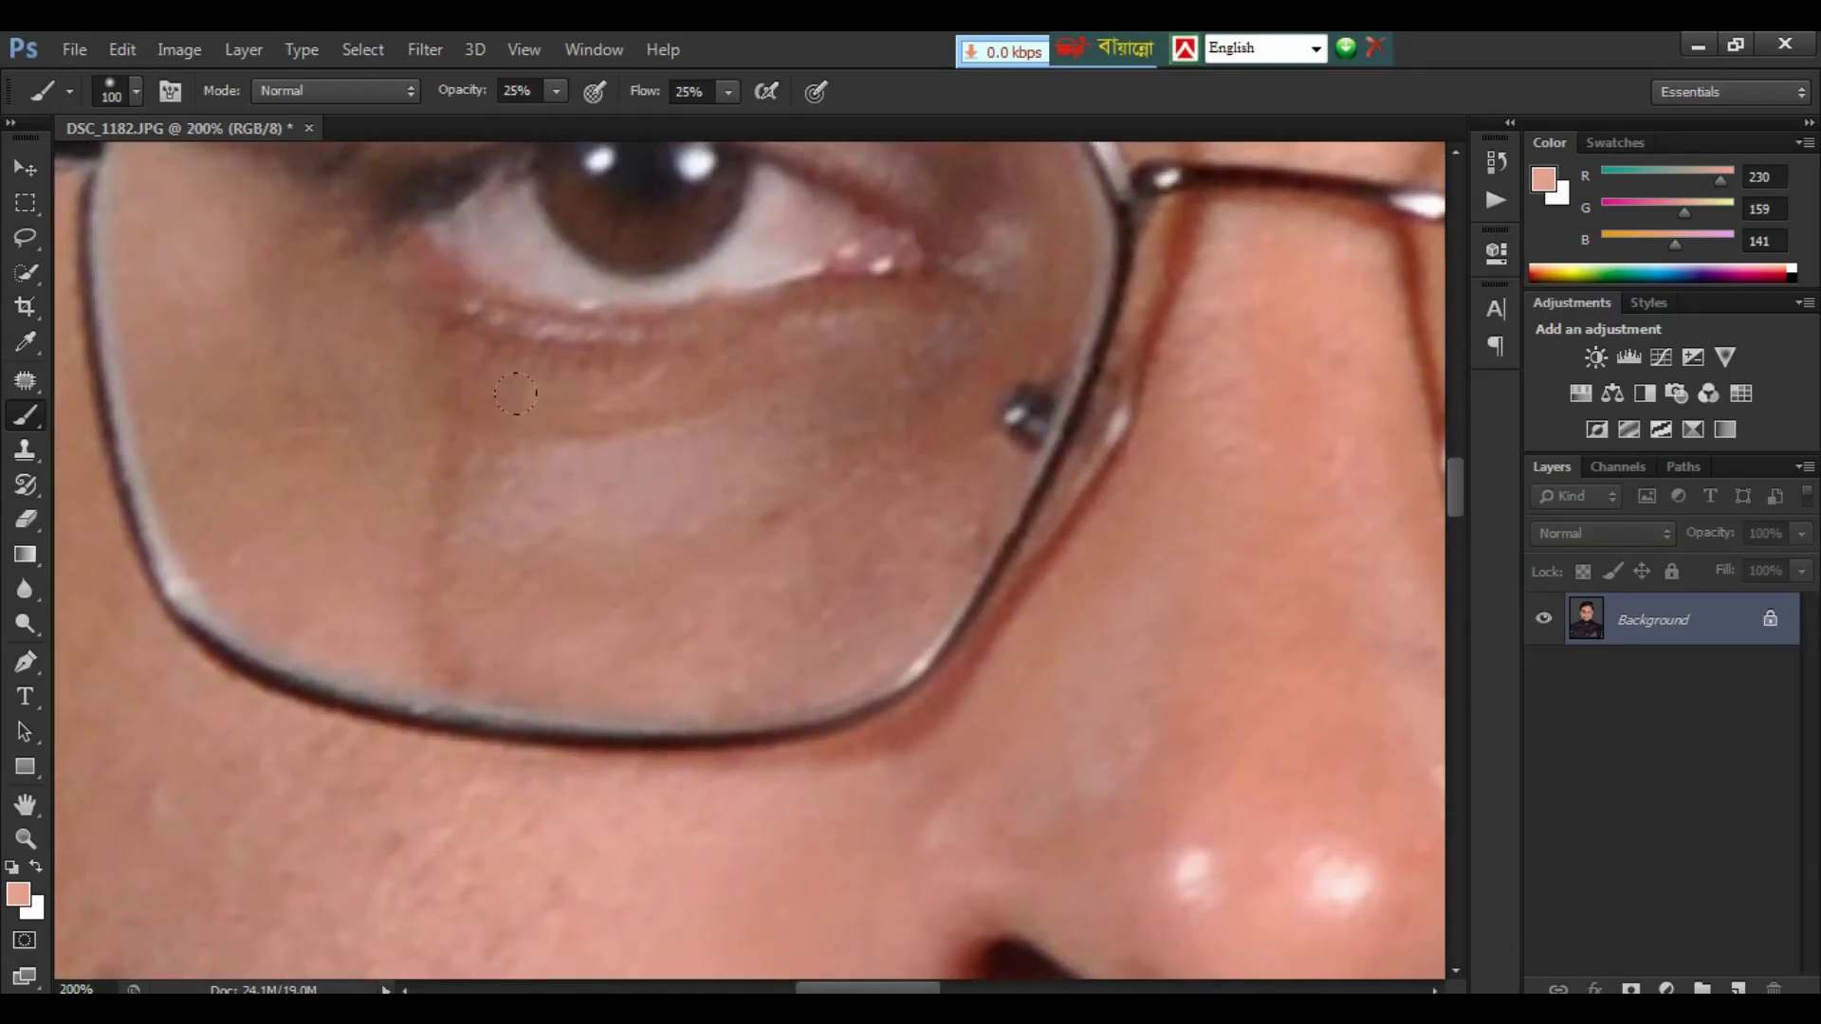
key("bracketleft")
key("bracketleft")
key("bracketleft")
key("bracketleft")
key("bracketleft")
left_click(488, 417)
left_click(439, 457)
left_click_drag(435, 398, 415, 524)
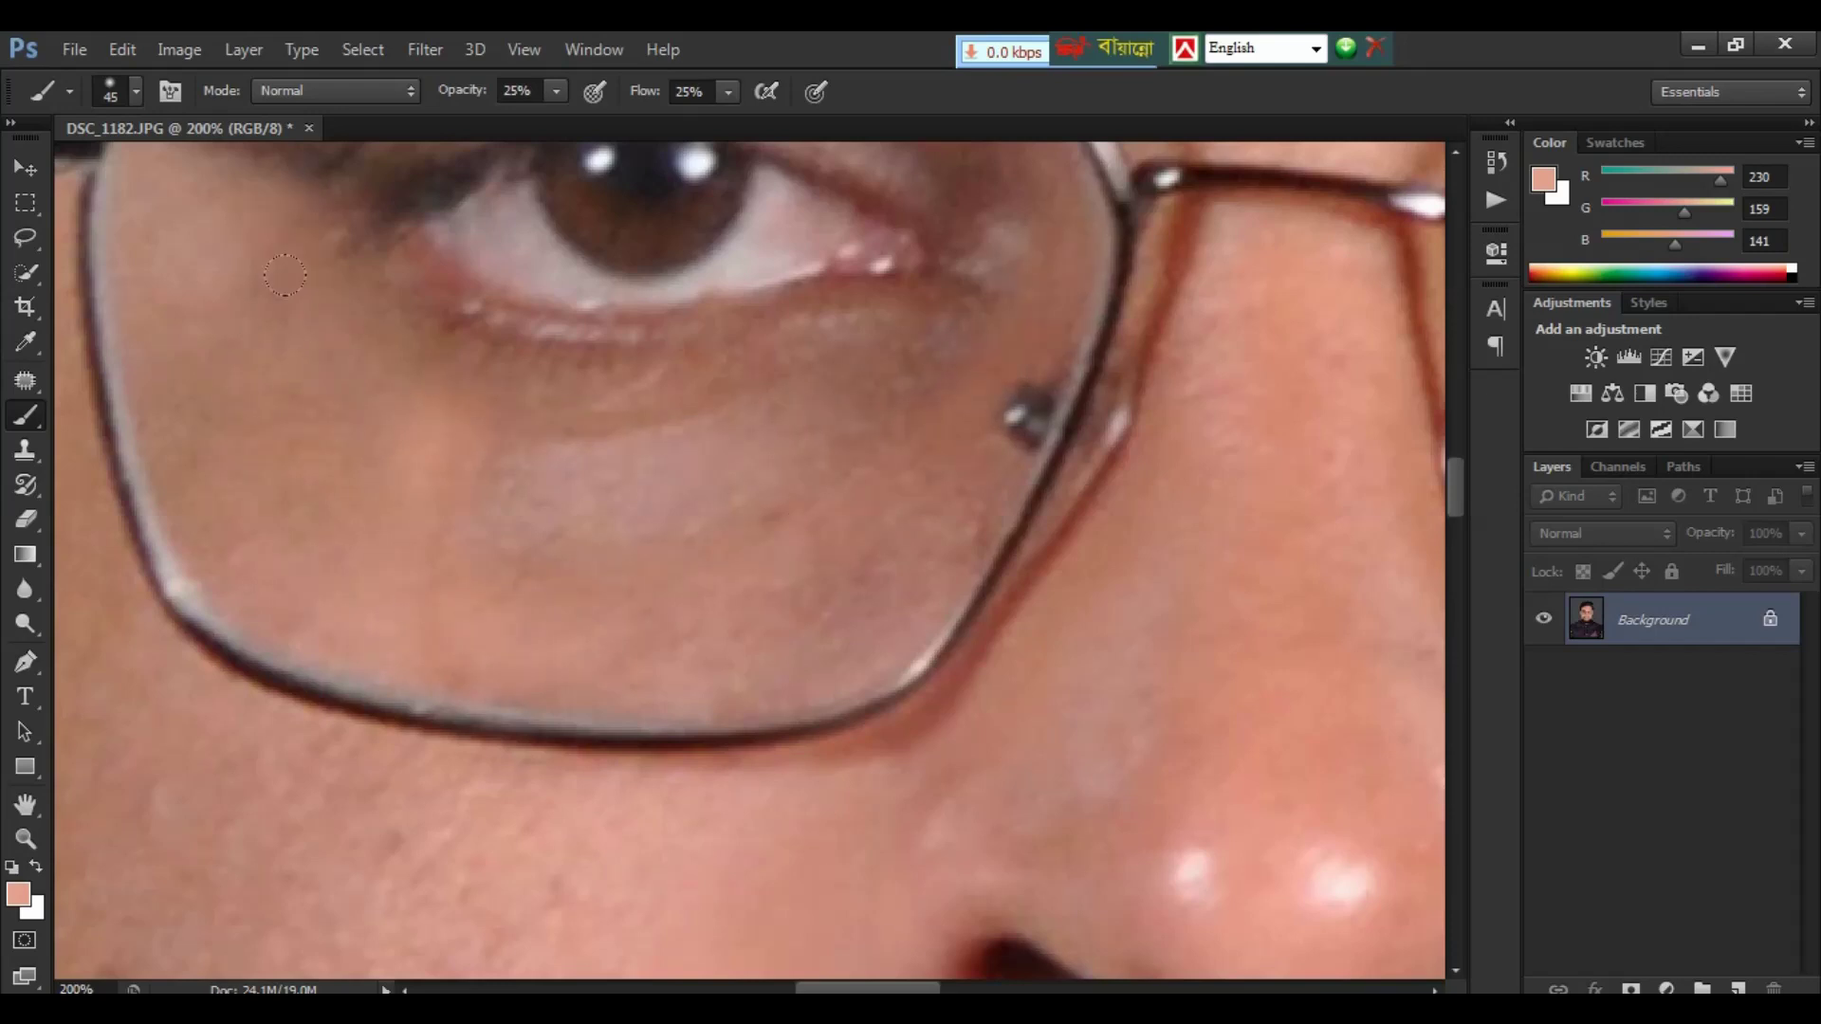
key("ctrl+minus")
key("ctrl+minus")
key("ctrl+minus")
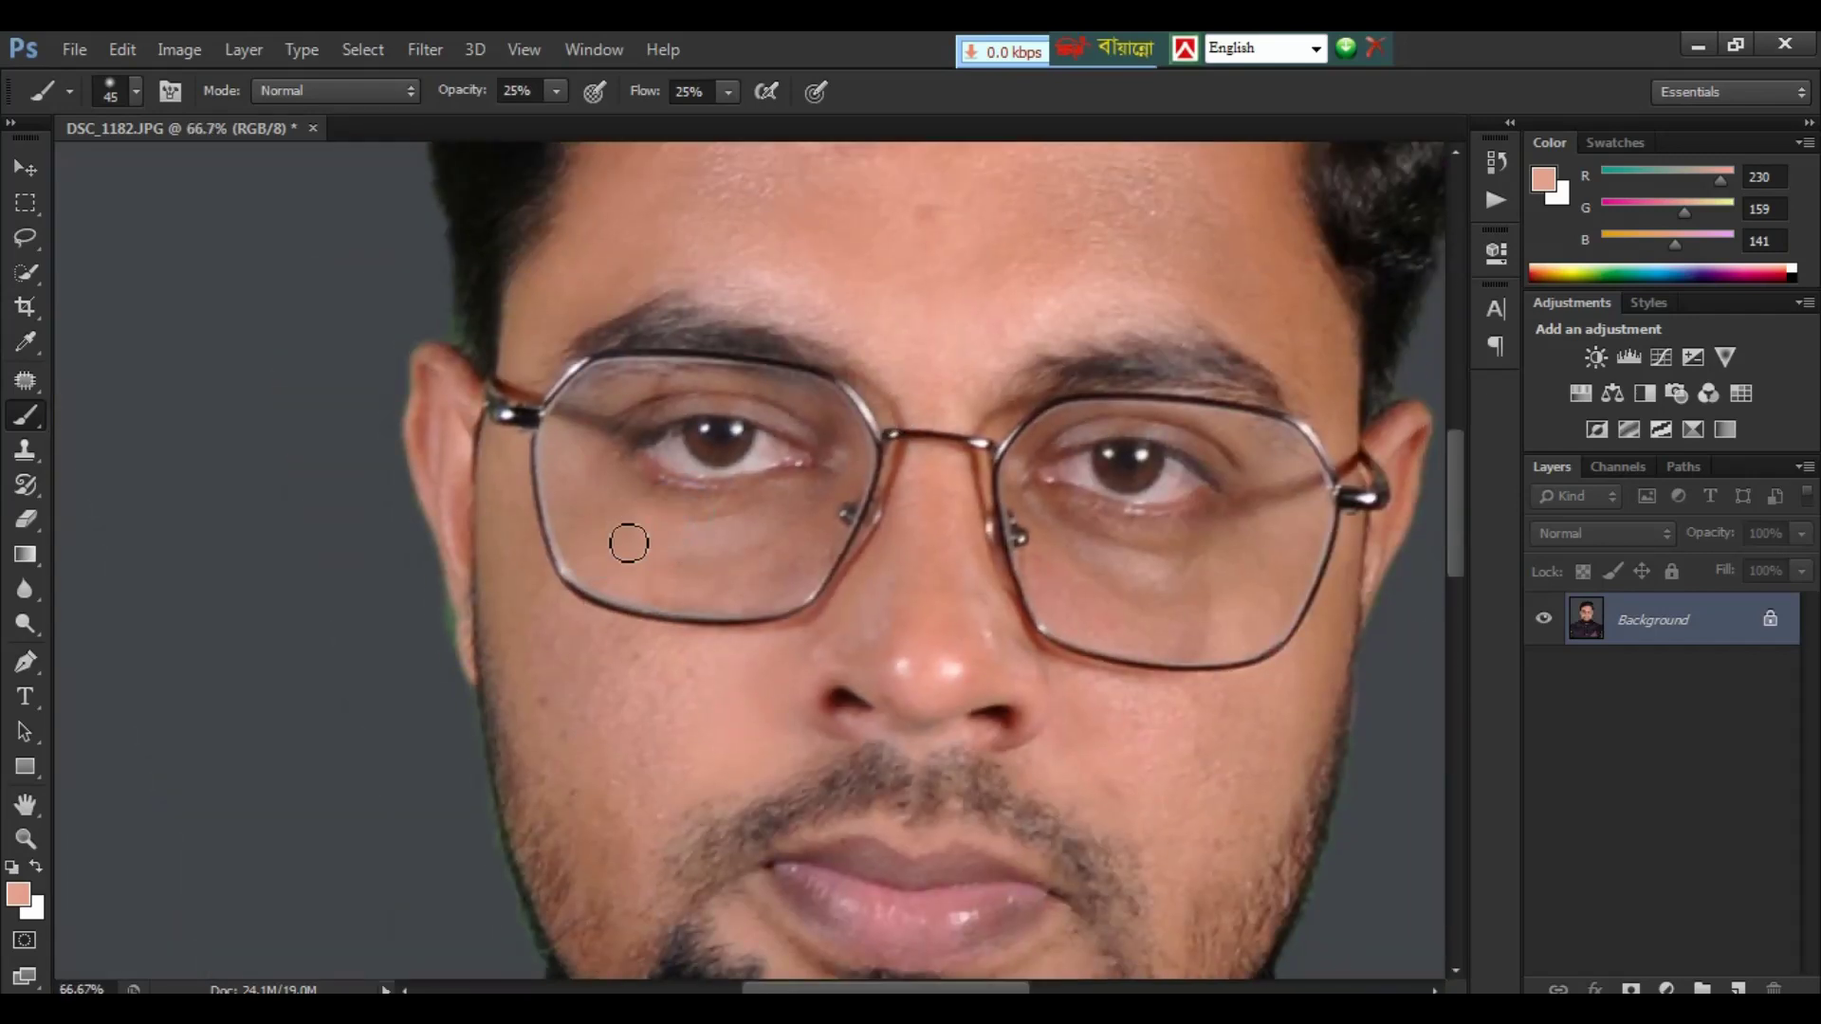
Zoom out to 33.3% to see the full retouched portrait
left_click(586, 489)
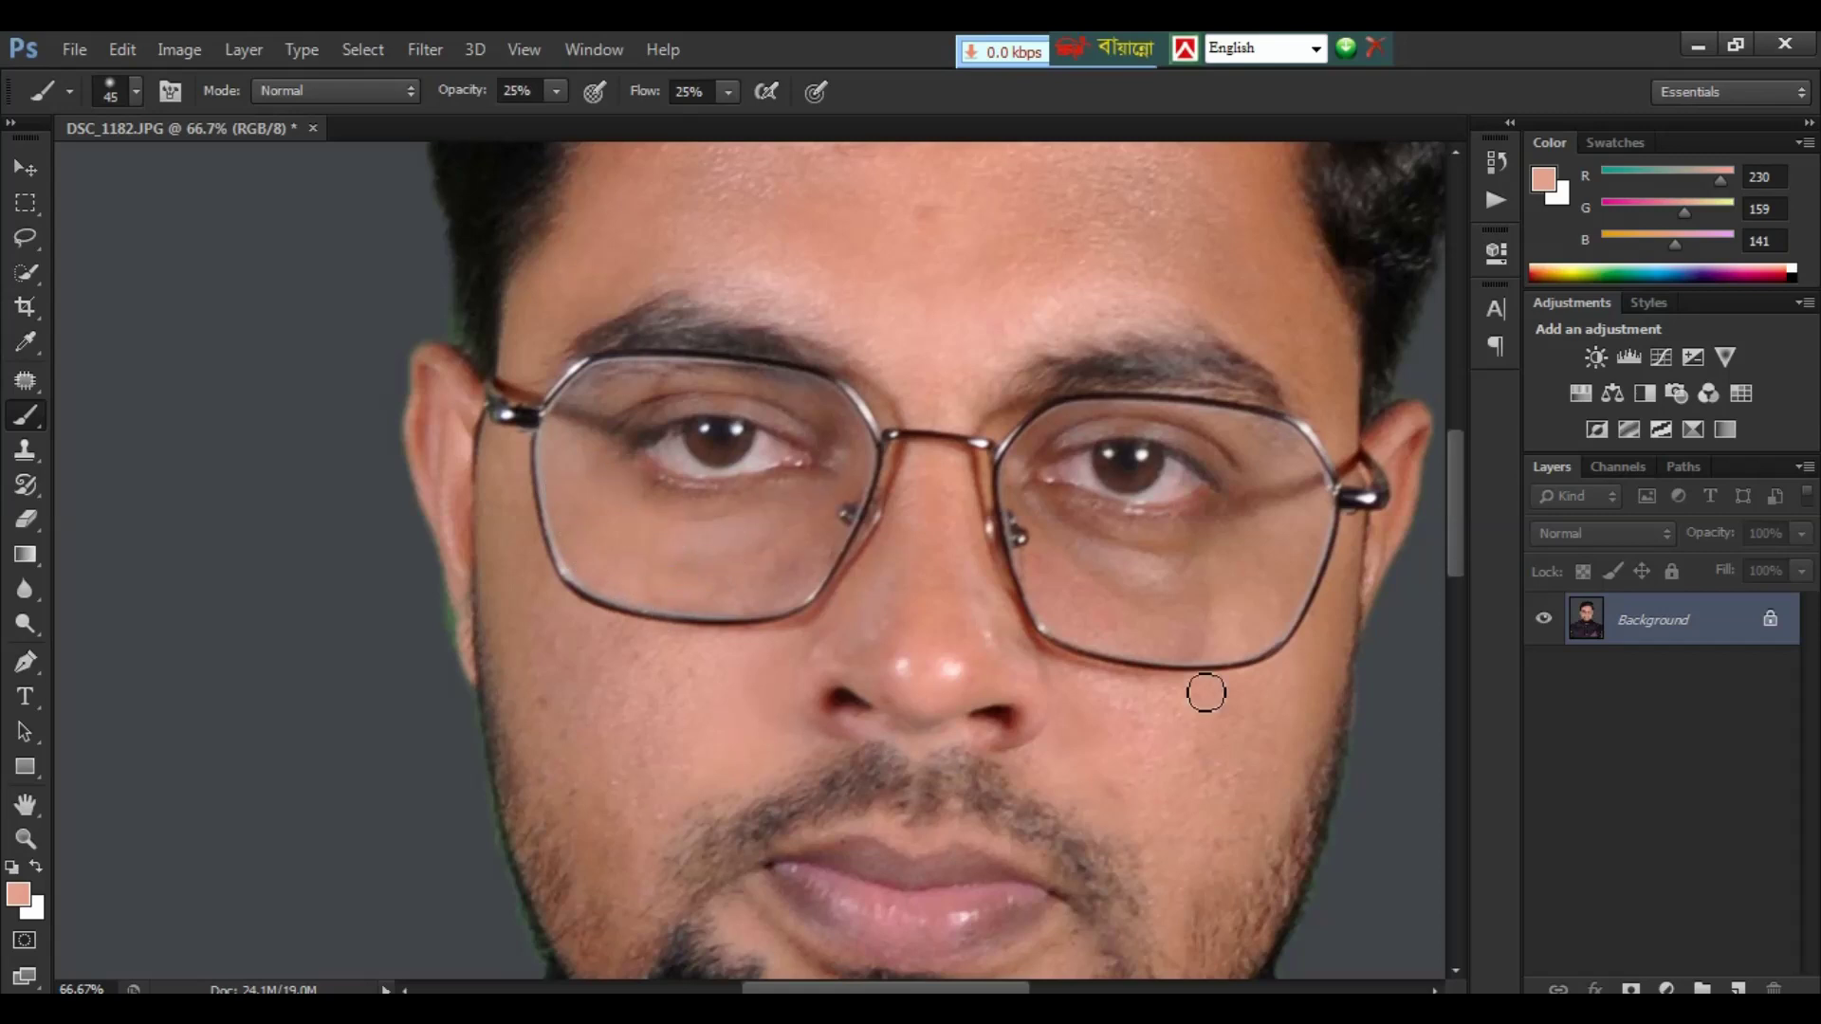
key("ctrl+minus")
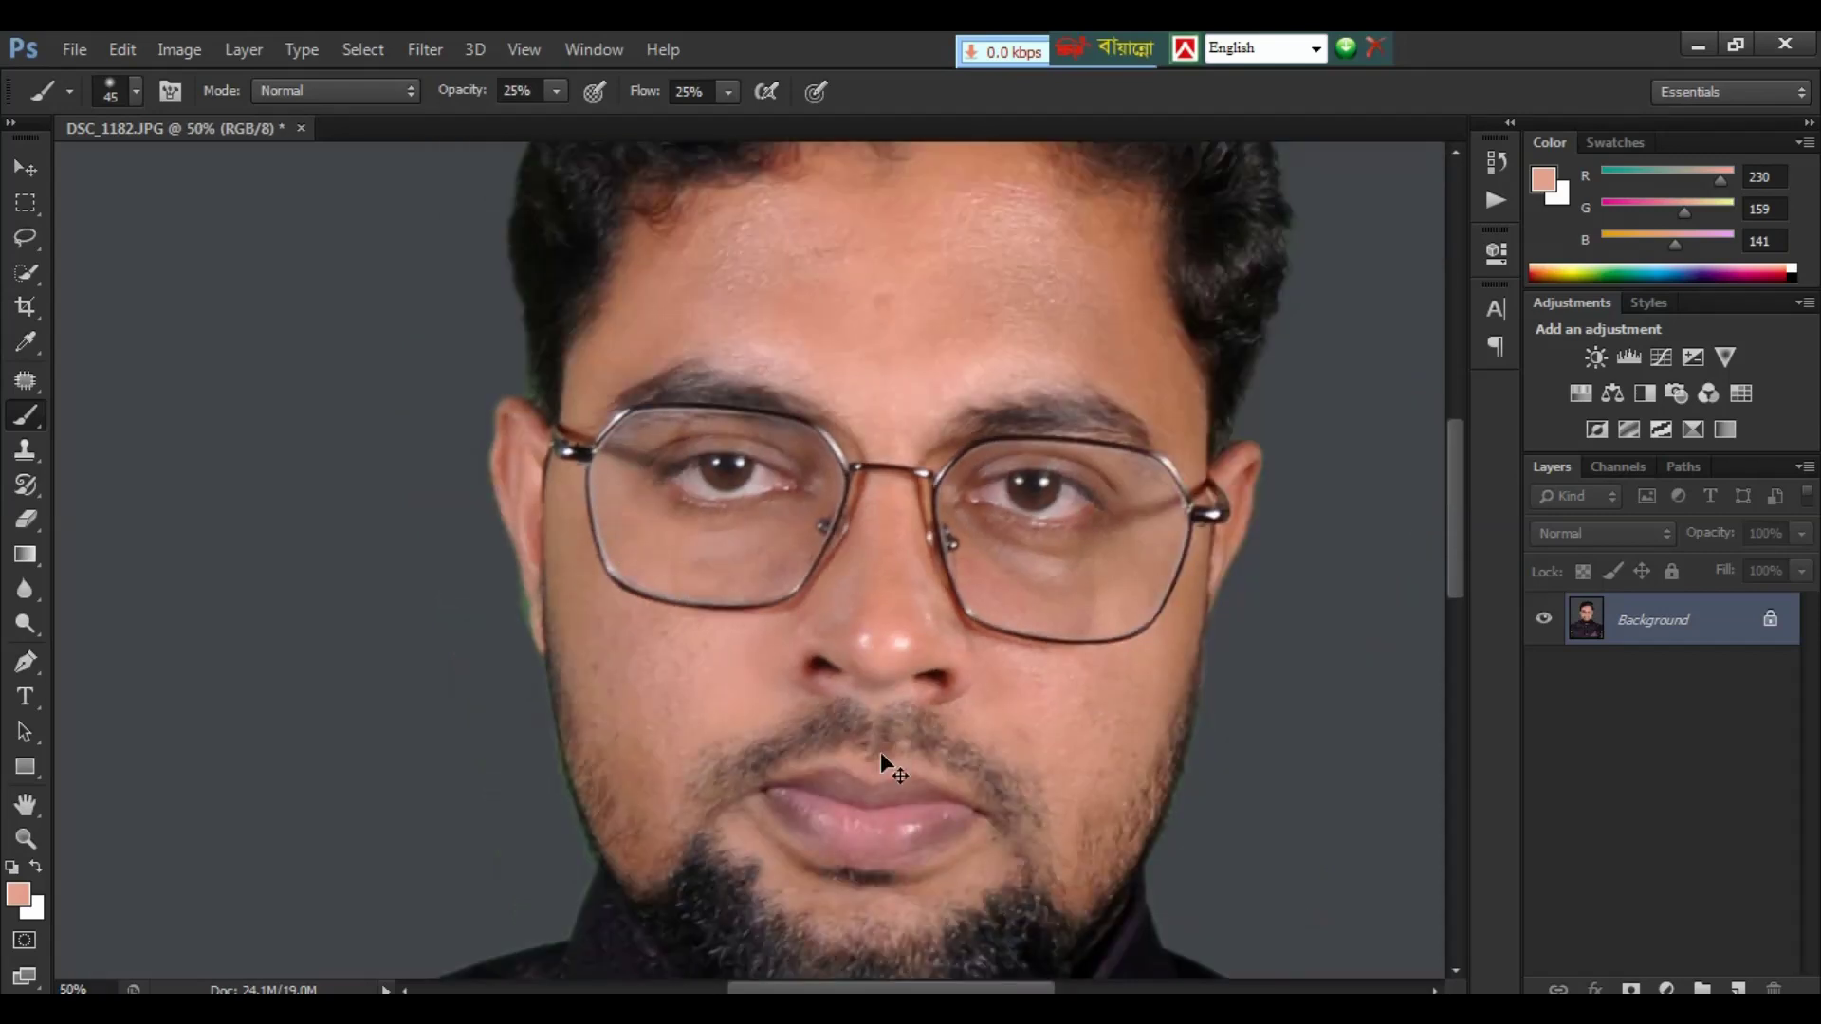
key("ctrl+minus")
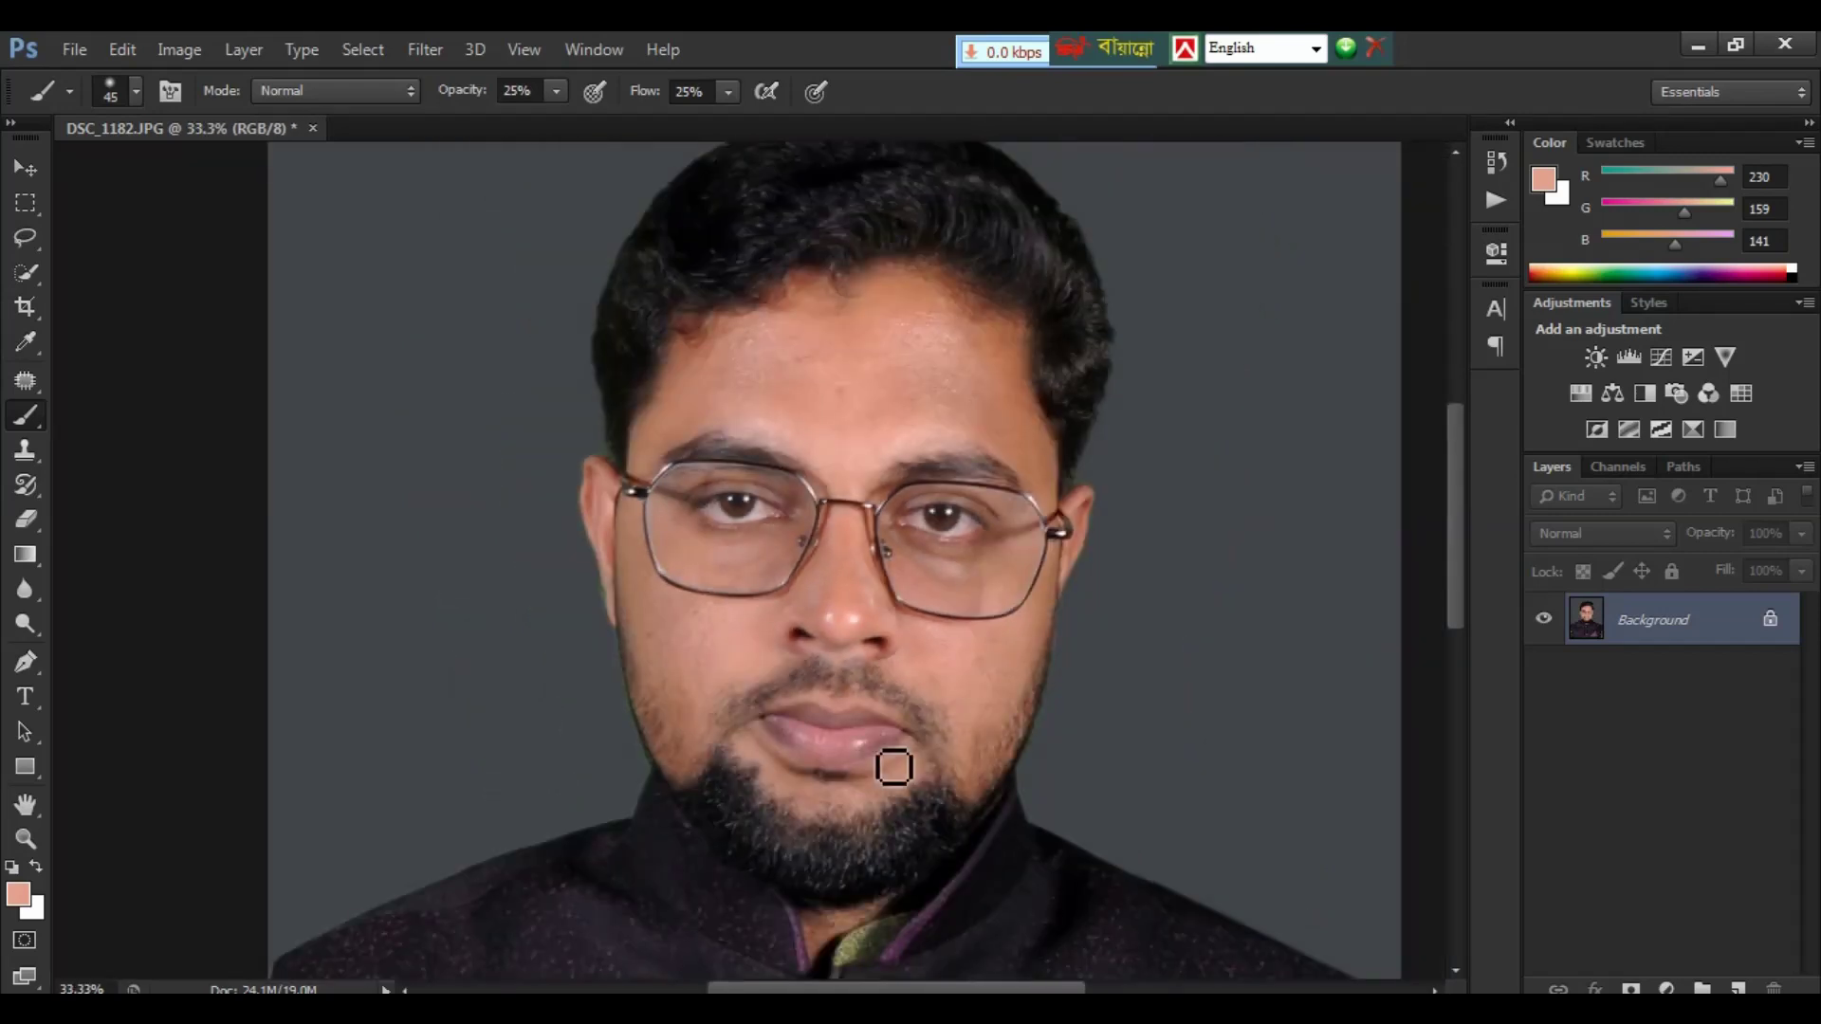